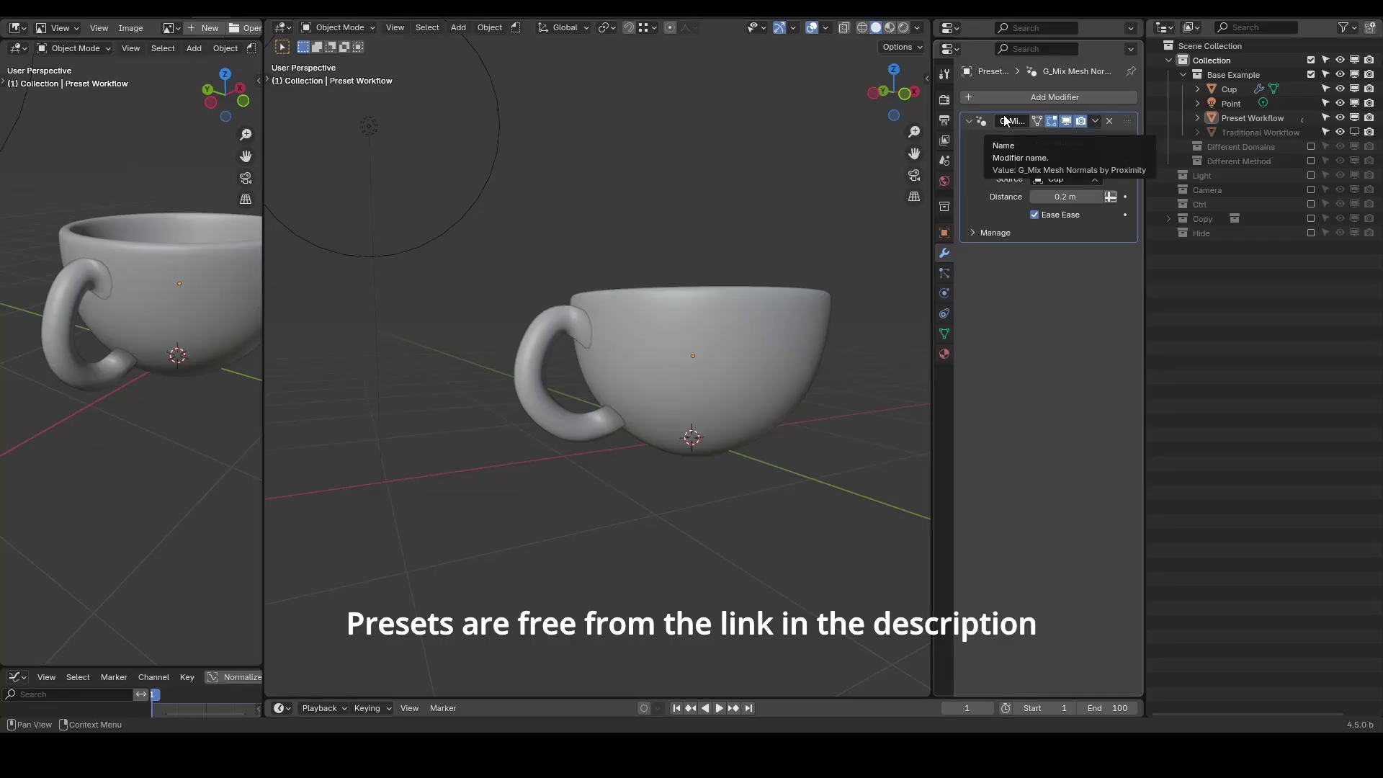
# Select the cup and handle, clear the selection, and toggle object outlines in viewport shading
pyautogui.click(568, 326)
pyautogui.click(580, 327)
pyautogui.click(796, 217)
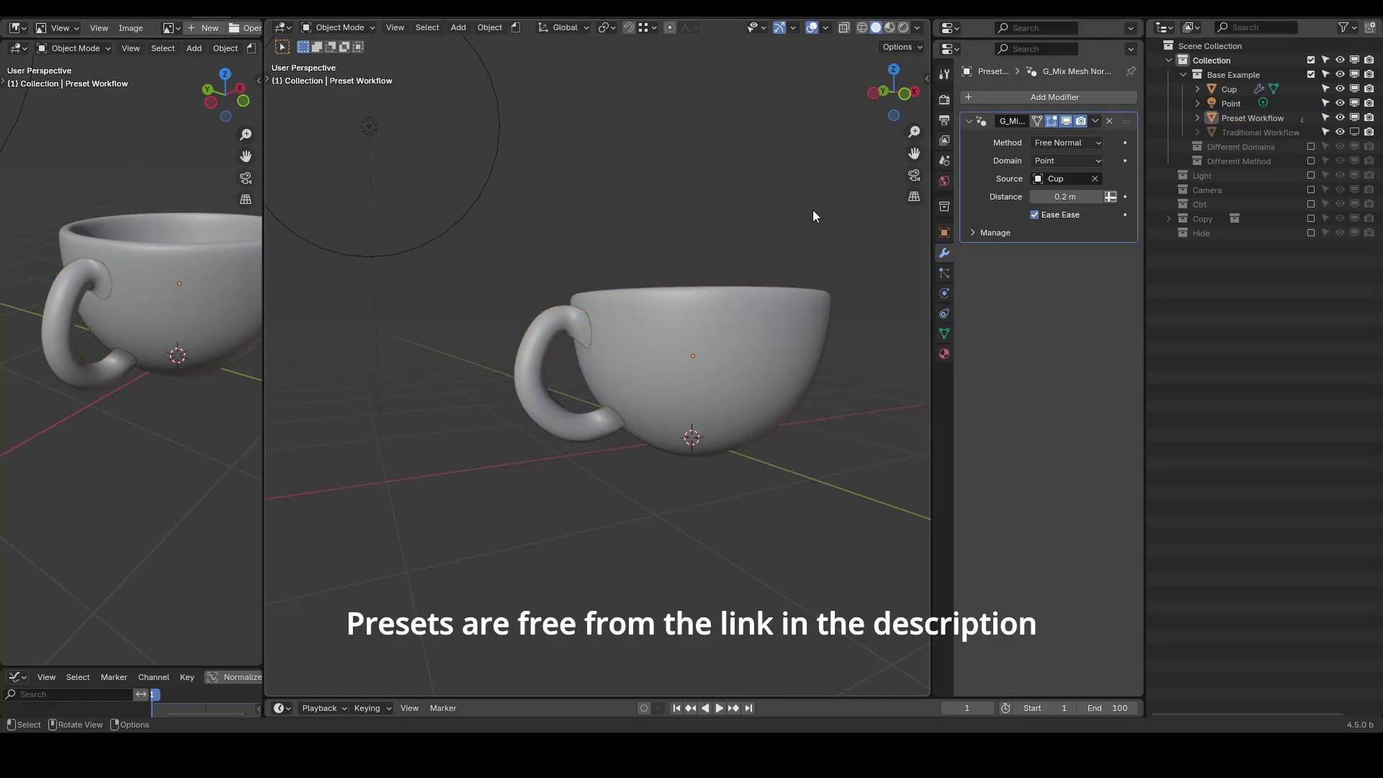
pyautogui.click(917, 27)
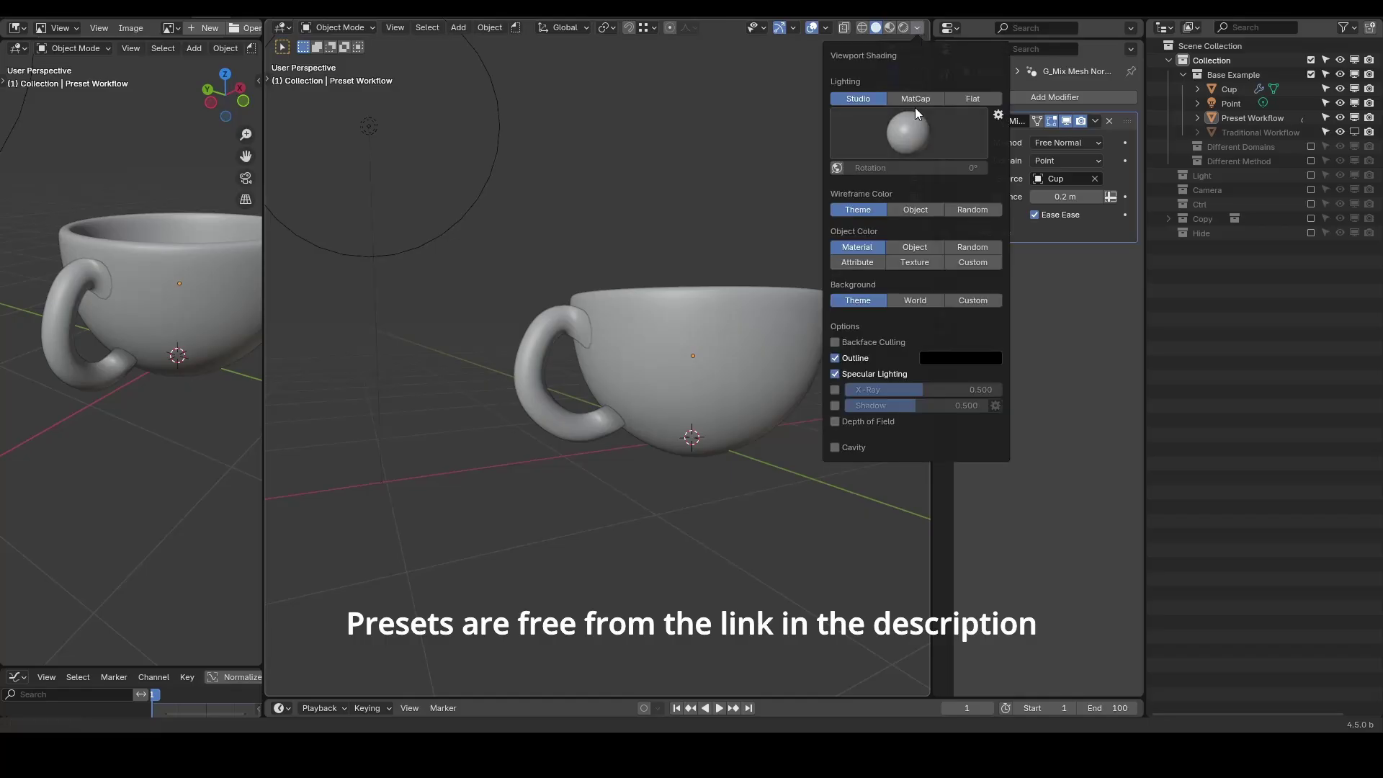
pyautogui.click(834, 359)
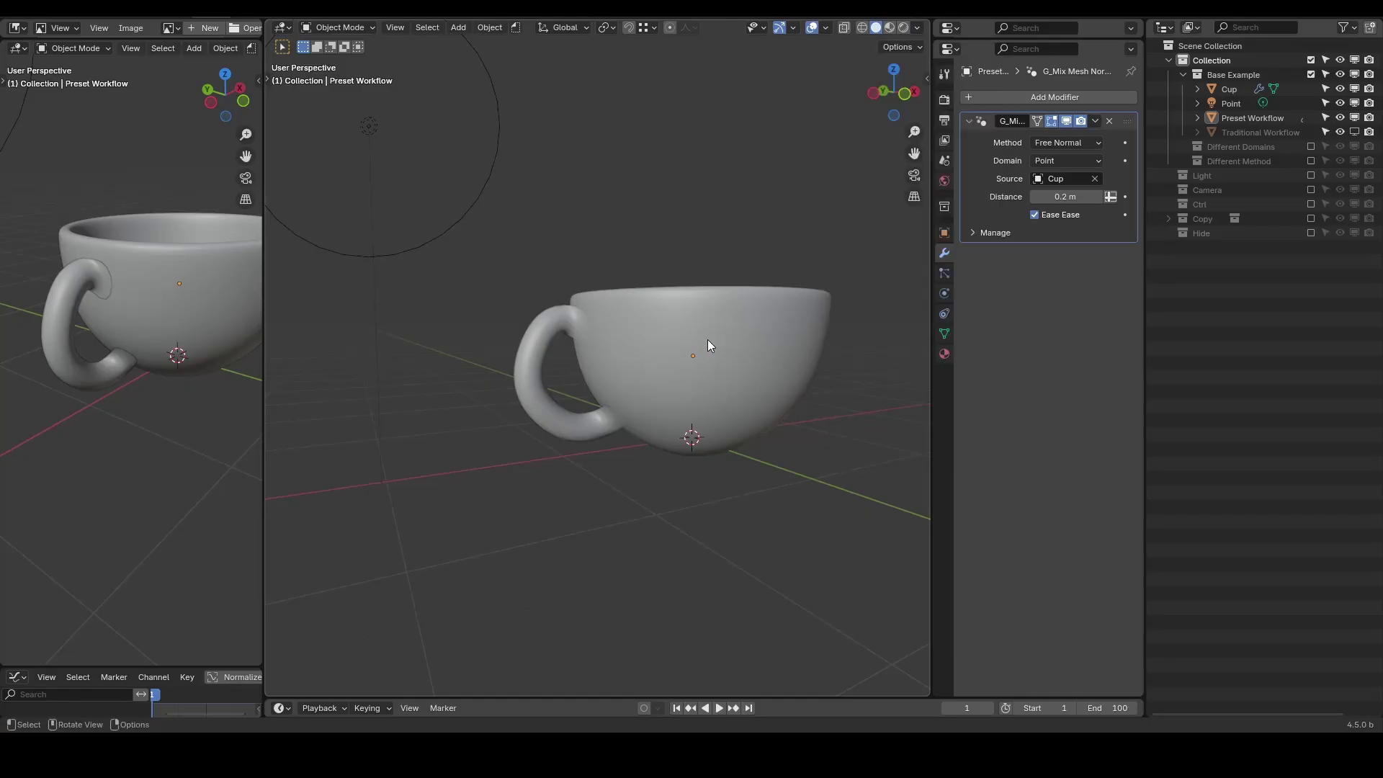
# Set G_Mix Distance to 0.153 m, hide Preset Workflow, then show and select Traditional Workflow
pyautogui.moveTo(1064, 197)
pyautogui.mouseDown()
pyautogui.moveTo(1095, 196)
pyautogui.moveTo(1053, 197)
pyautogui.mouseUp()
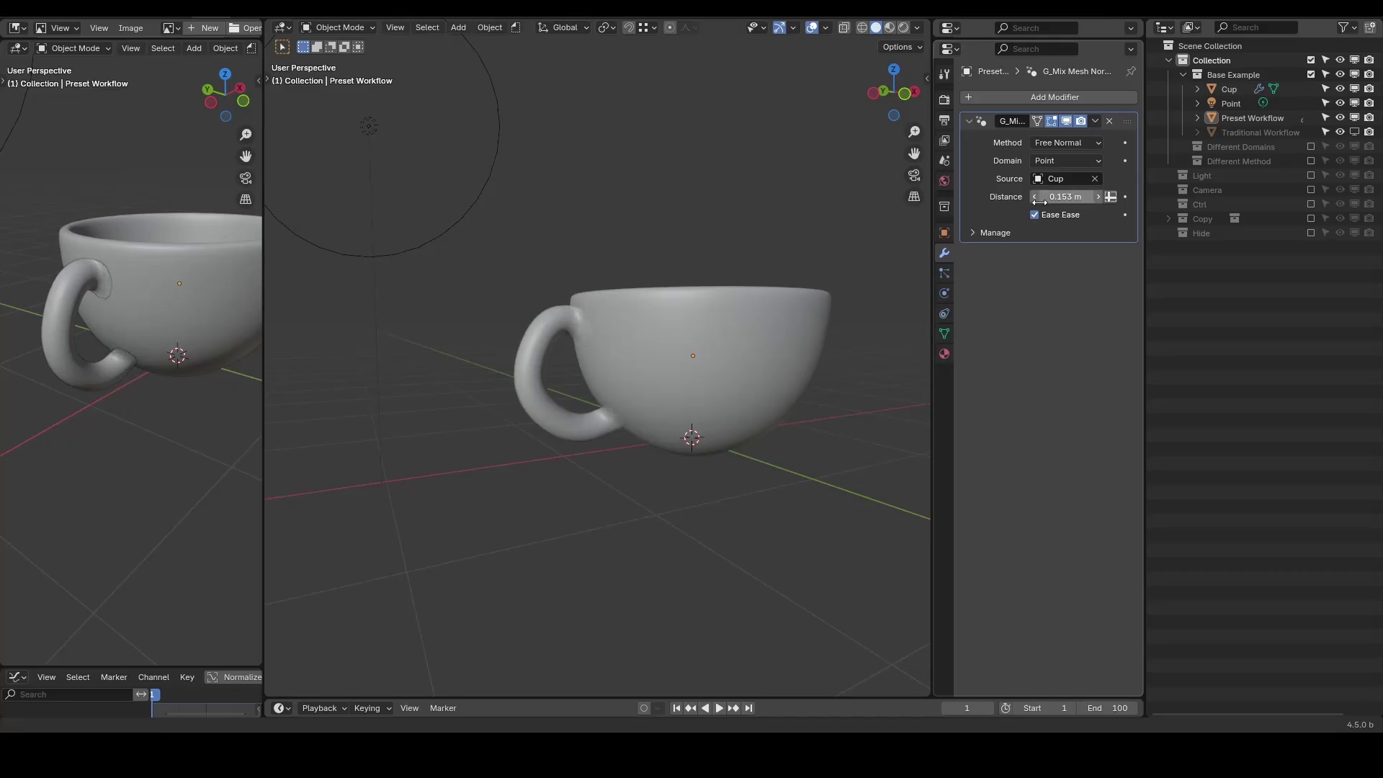
pyautogui.click(1354, 117)
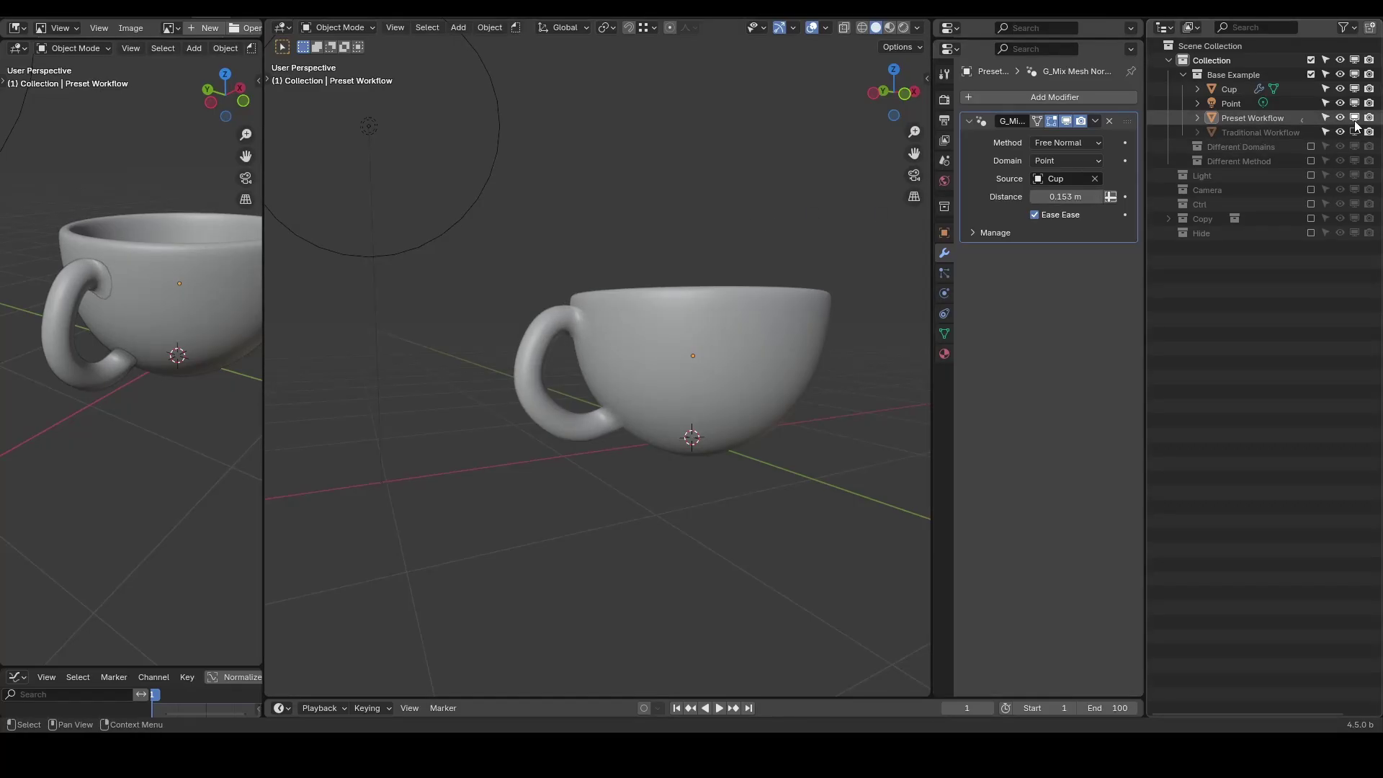
pyautogui.click(1355, 133)
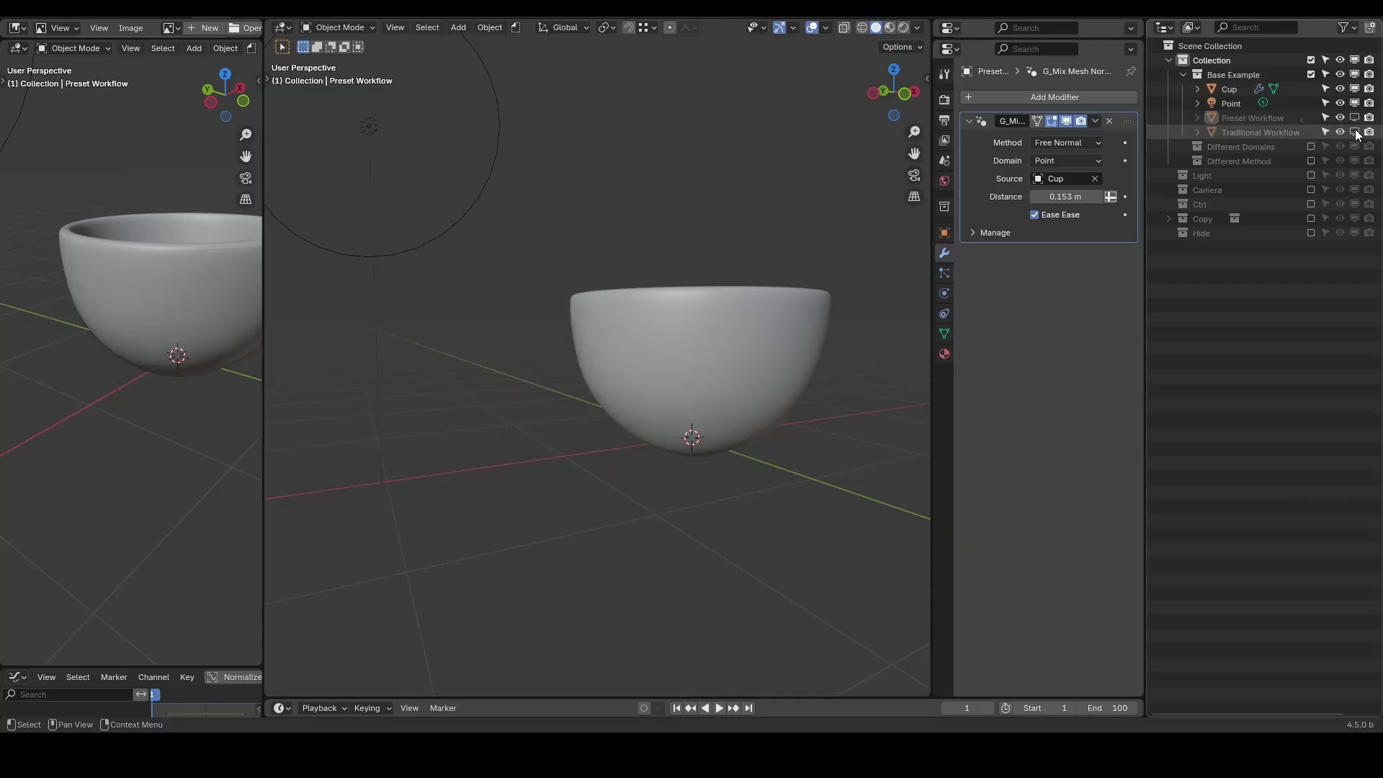
pyautogui.click(1270, 132)
# Add a Data Transfer modifier to the Traditional Workflow handle, sourcing Cup with Face Corner Data enabled
pyautogui.press('Tab')
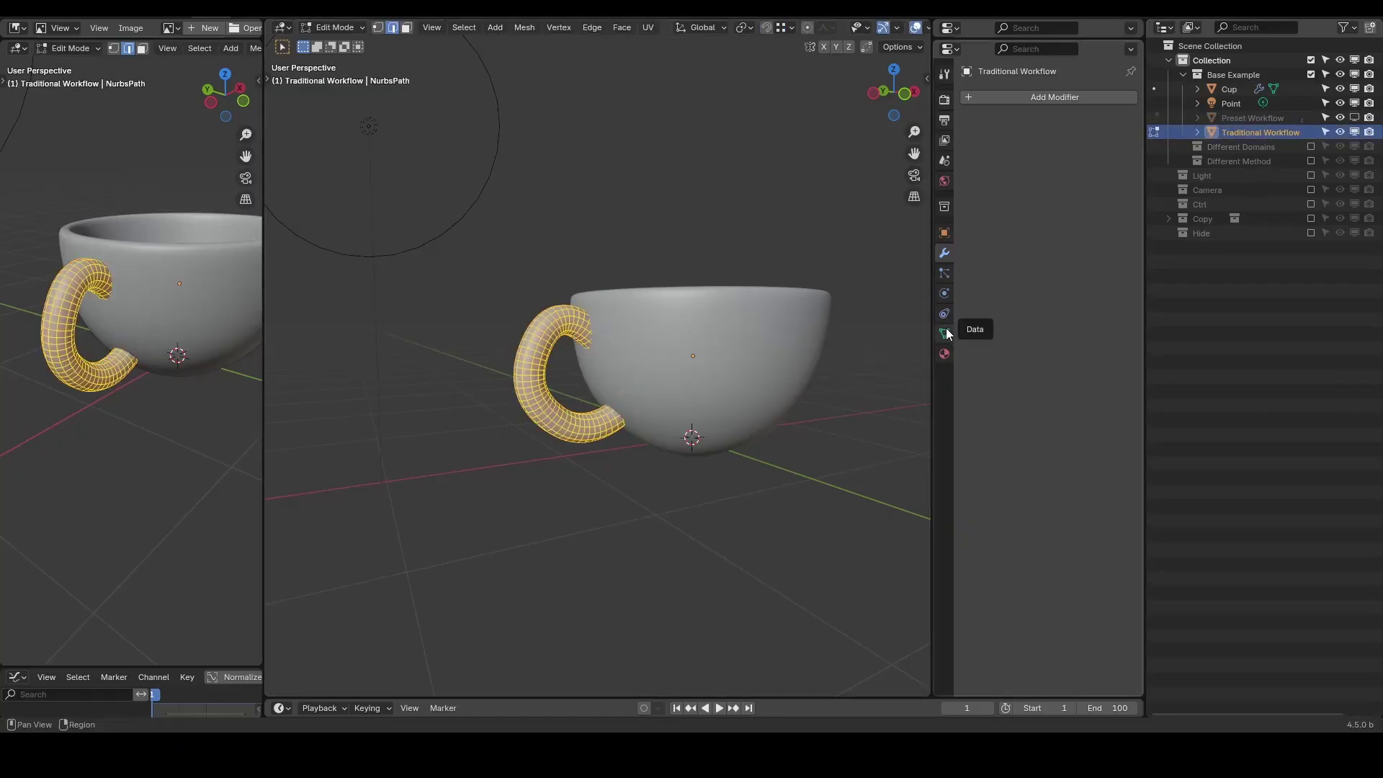
pyautogui.click(944, 332)
pyautogui.press('Tab')
pyautogui.click(944, 253)
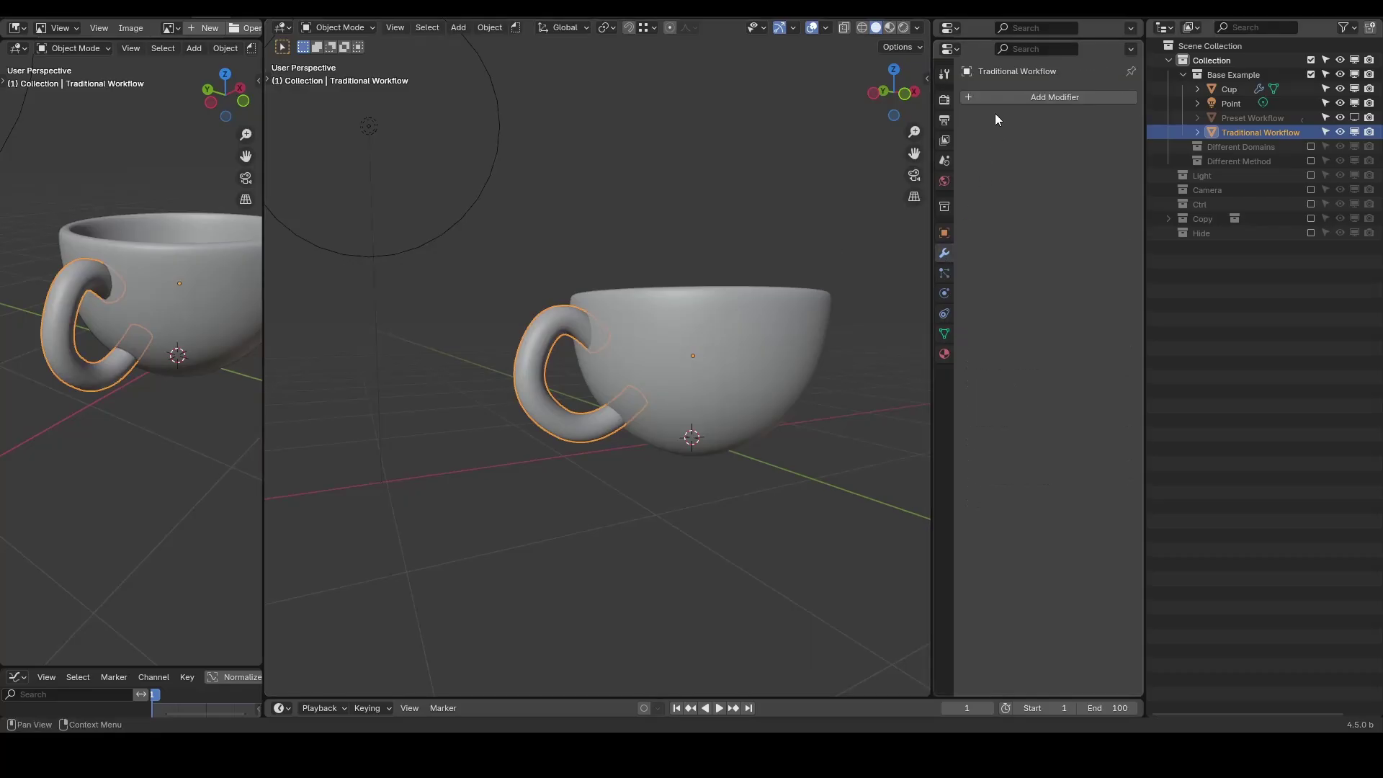
pyautogui.click(995, 98)
pyautogui.click(996, 98)
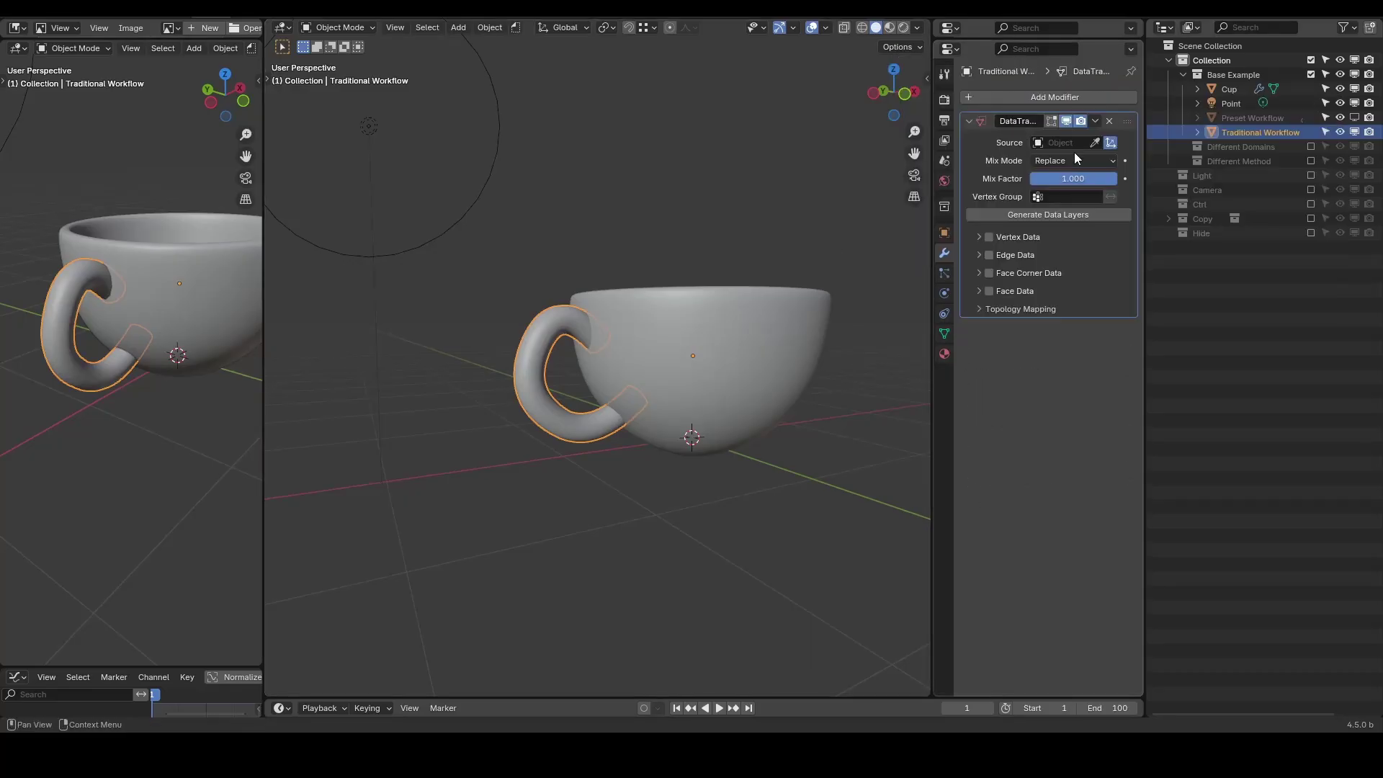
pyautogui.click(1094, 142)
pyautogui.click(742, 335)
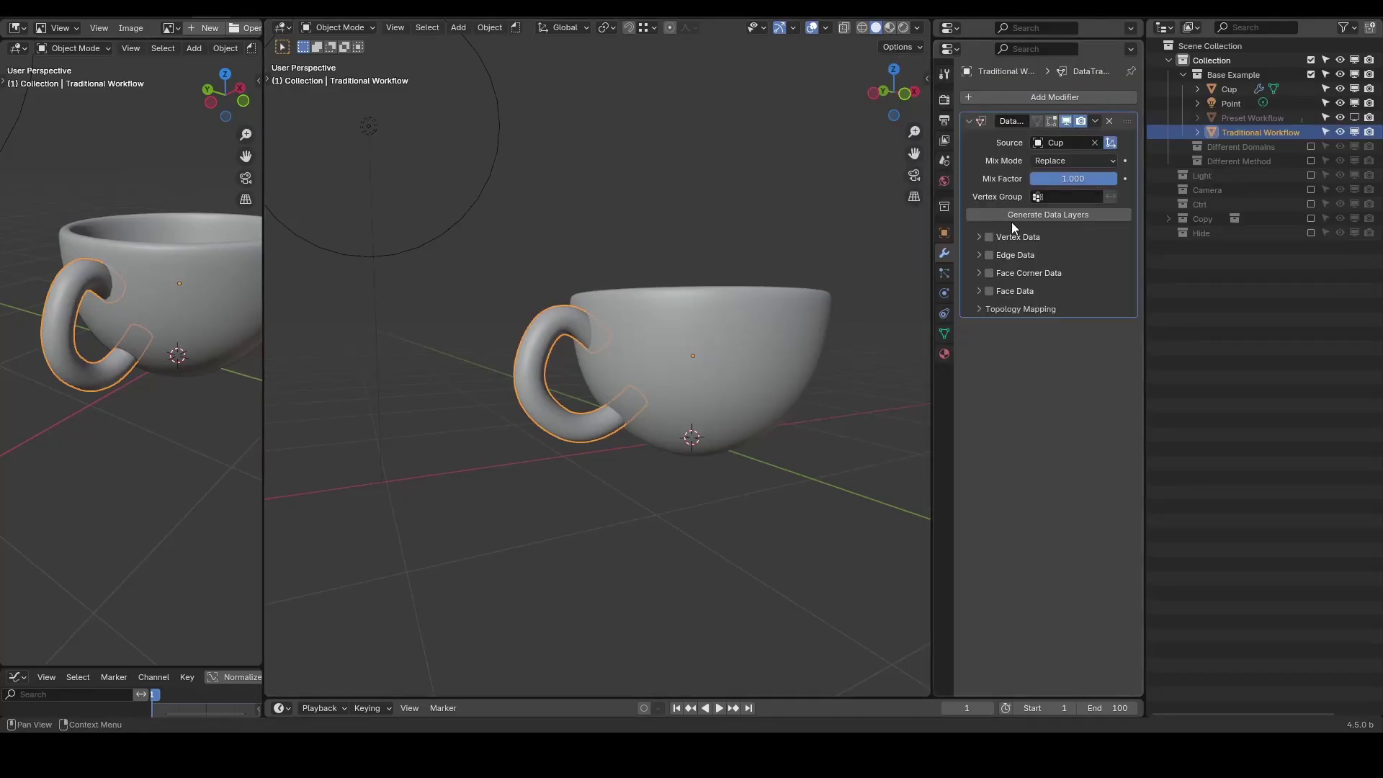
pyautogui.click(987, 274)
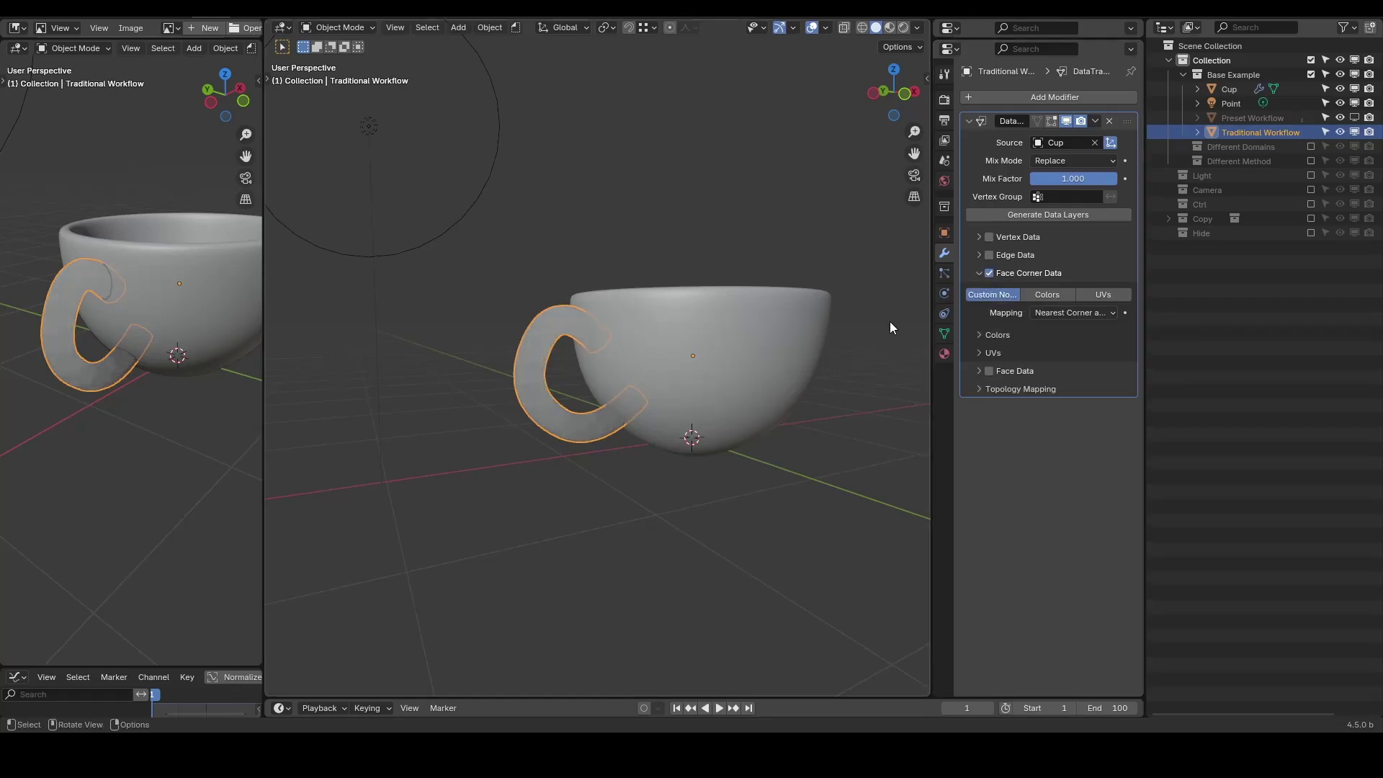
# Limit Data Transfer to the Group vertex group and add Vertex Weight Proximity above it
pyautogui.click(1052, 200)
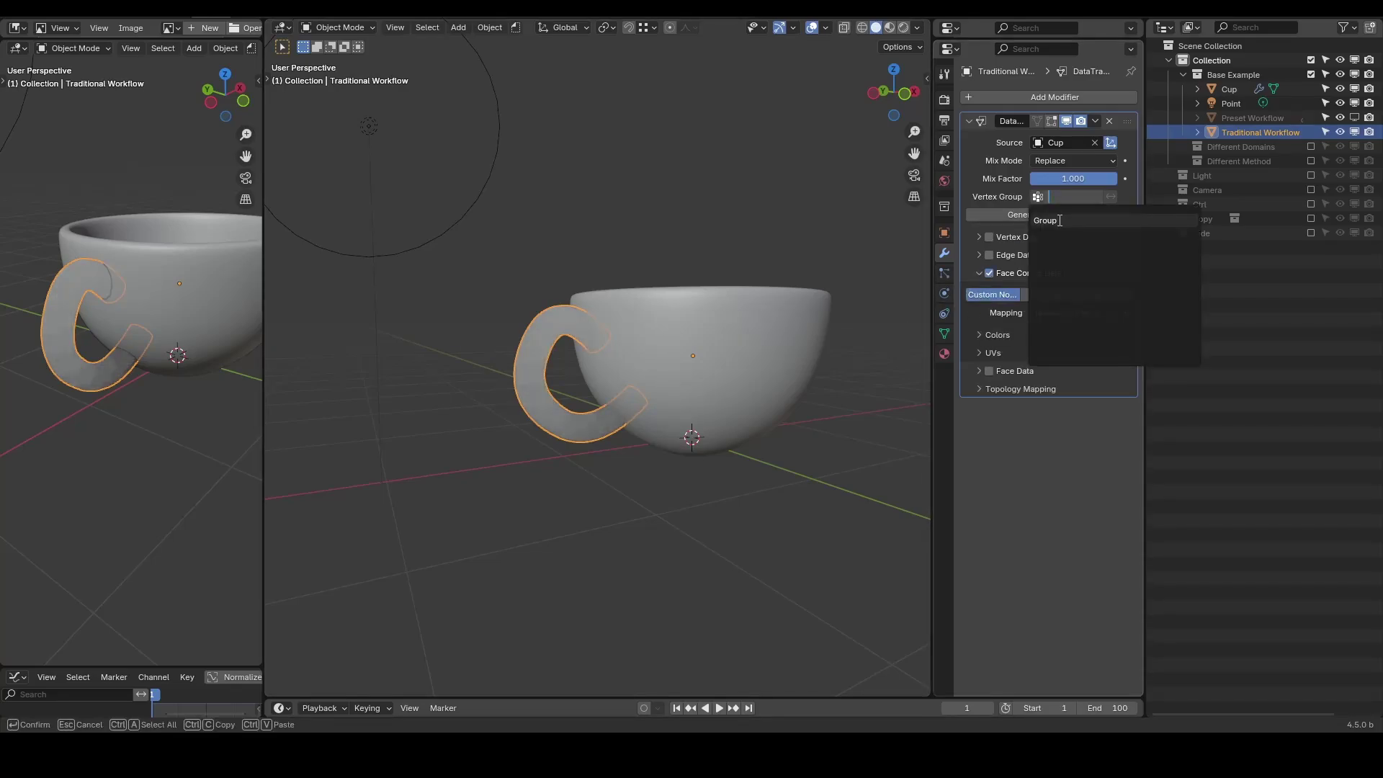
pyautogui.click(1008, 96)
pyautogui.write('vert')
pyautogui.press('Down')
pyautogui.press('Down')
pyautogui.press('Return')
pyautogui.moveTo(1127, 319); pyautogui.dragTo(1100, 117)
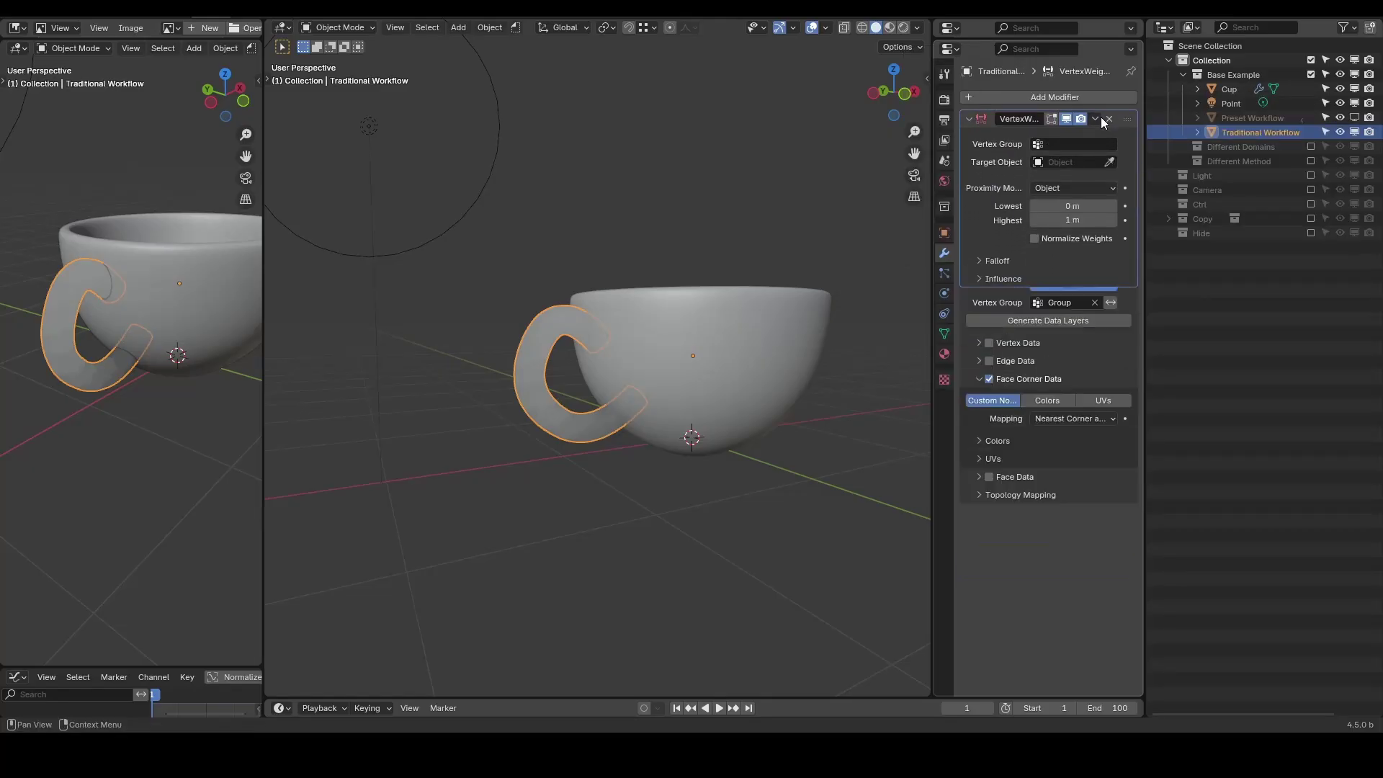
# Set the proximity modifier to vertex group Group, target Cup, measuring to Geometry
pyautogui.click(1094, 145)
pyautogui.click(1079, 169)
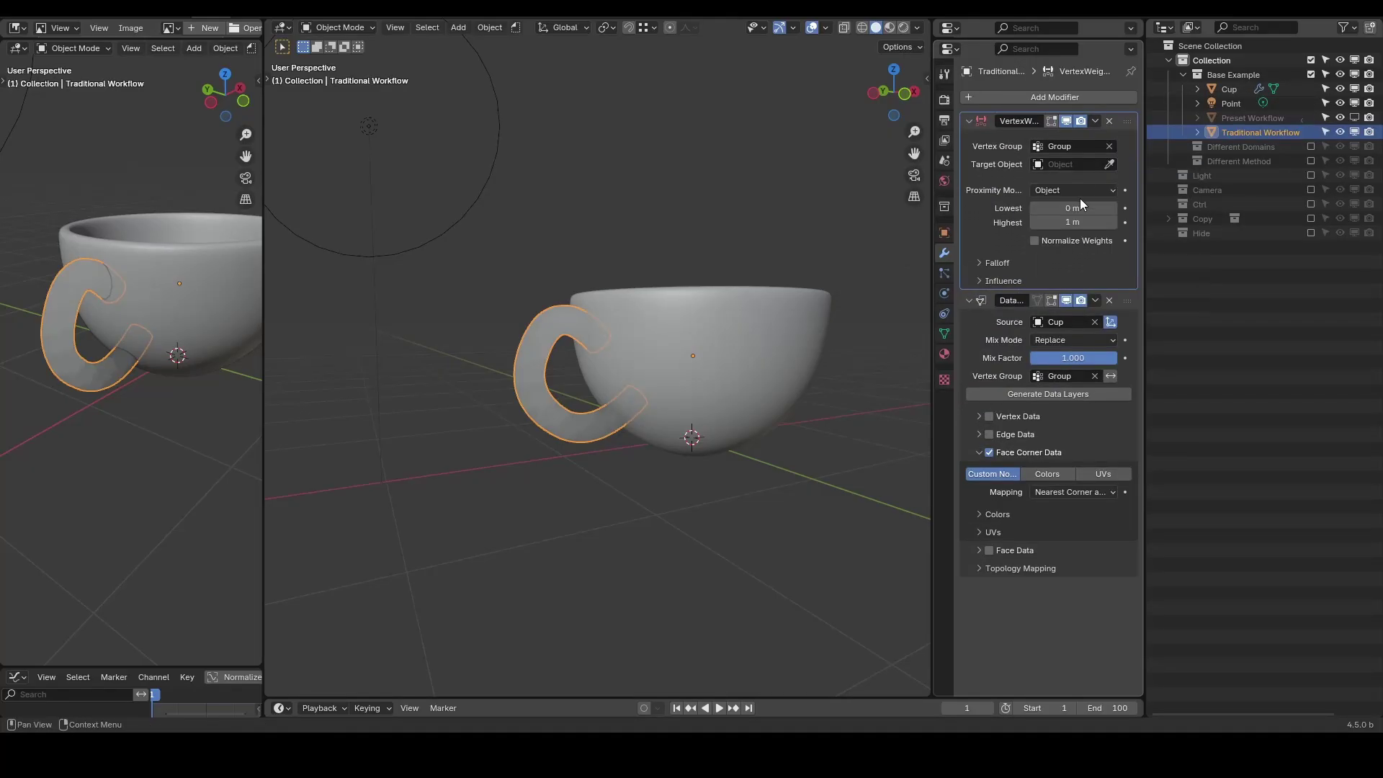
pyautogui.click(1108, 164)
pyautogui.click(759, 334)
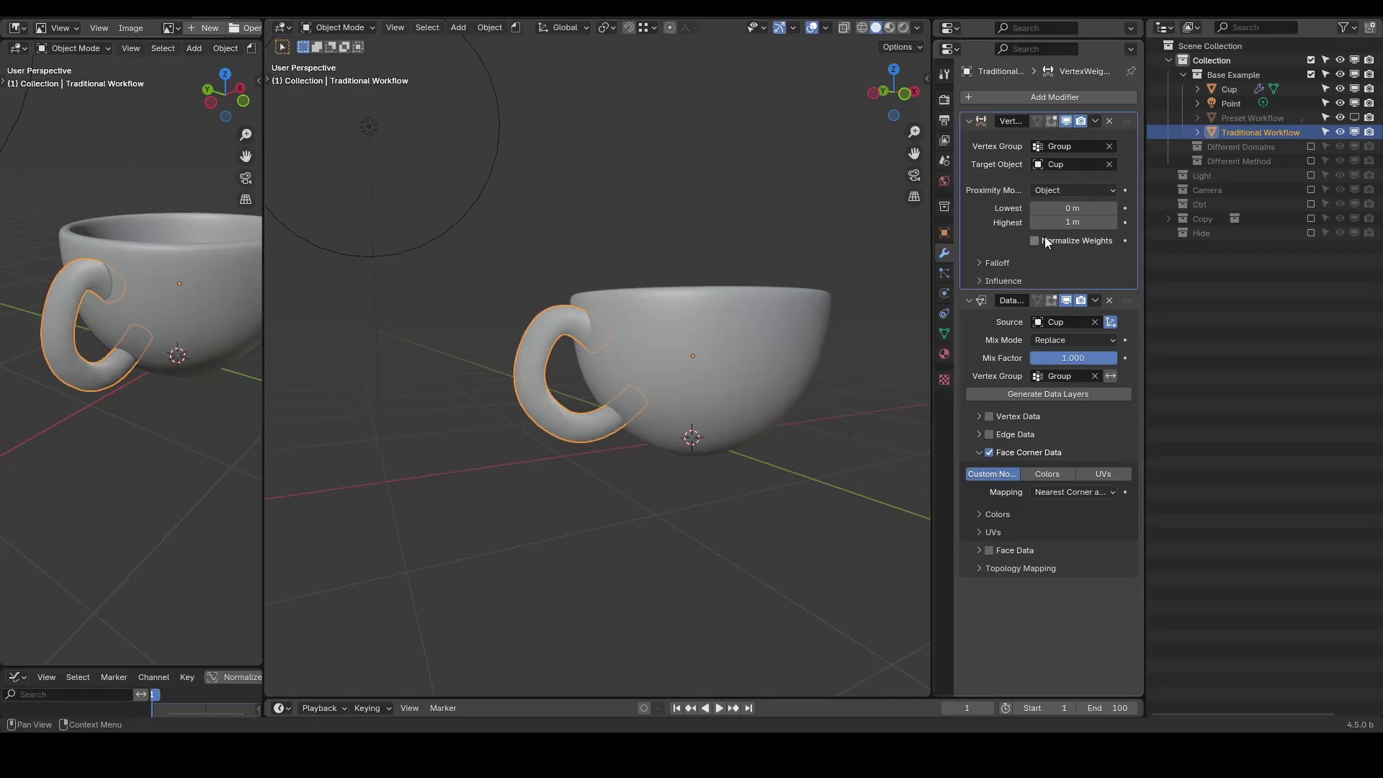
pyautogui.click(1073, 190)
pyautogui.click(1077, 225)
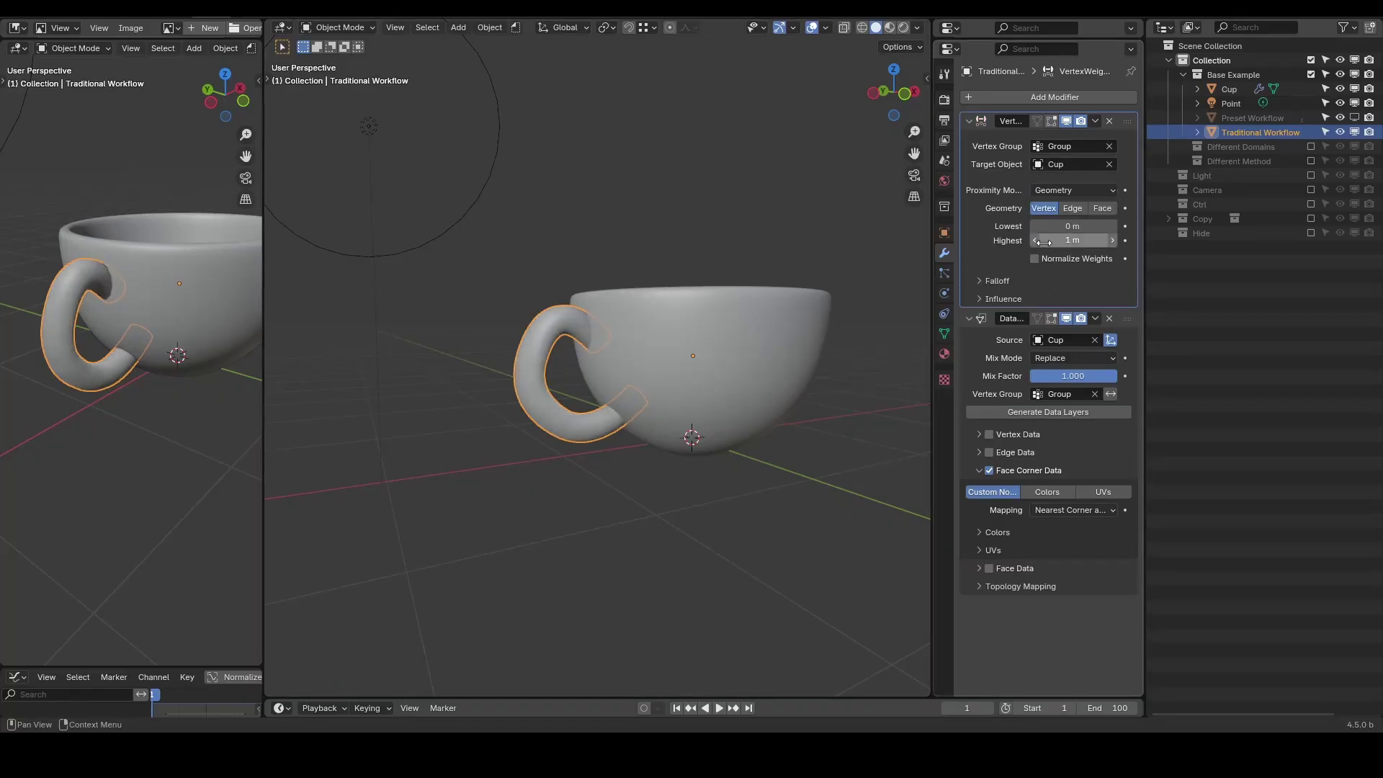
# Invert the proximity falloff with Highest at 0.16 m, then deselect to check shading
pyautogui.click(1023, 281)
pyautogui.click(1111, 303)
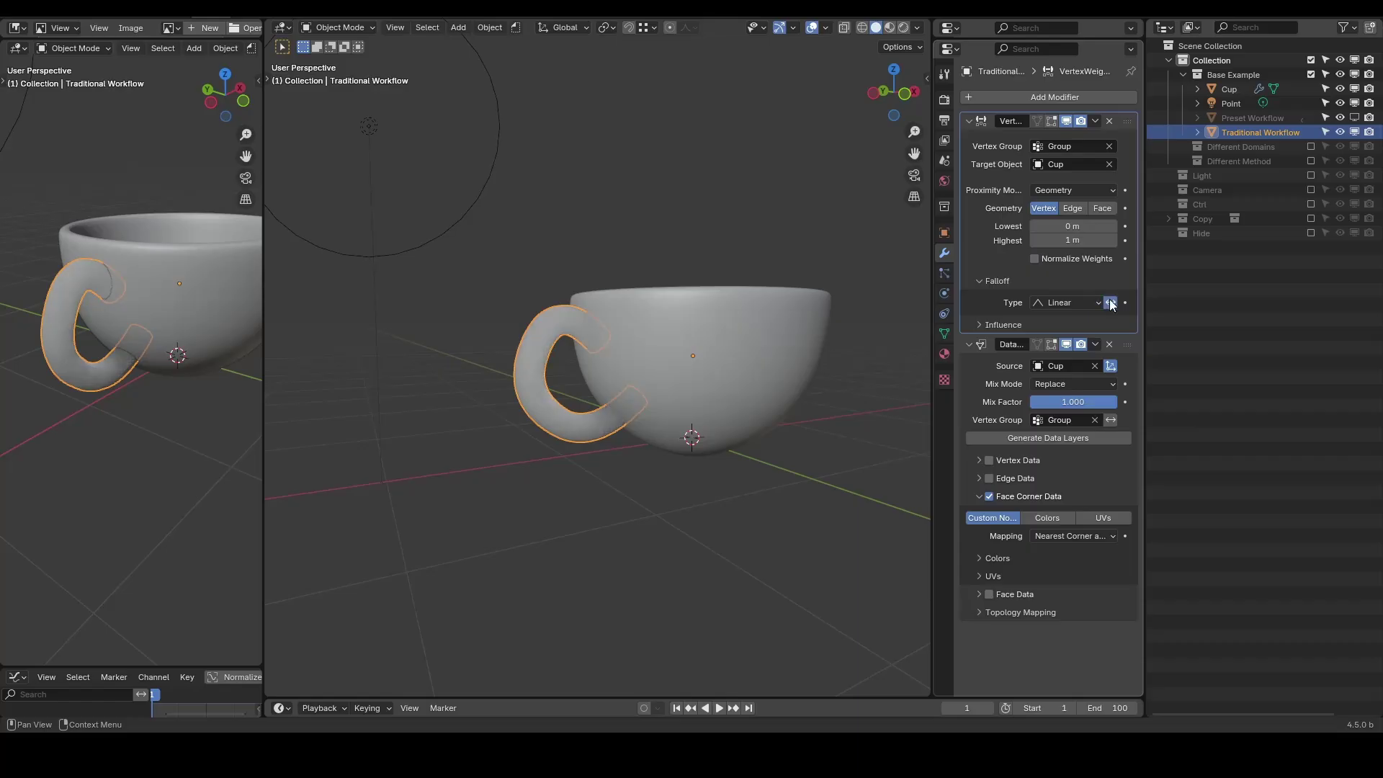
pyautogui.hotkey('ctrl', 'z')
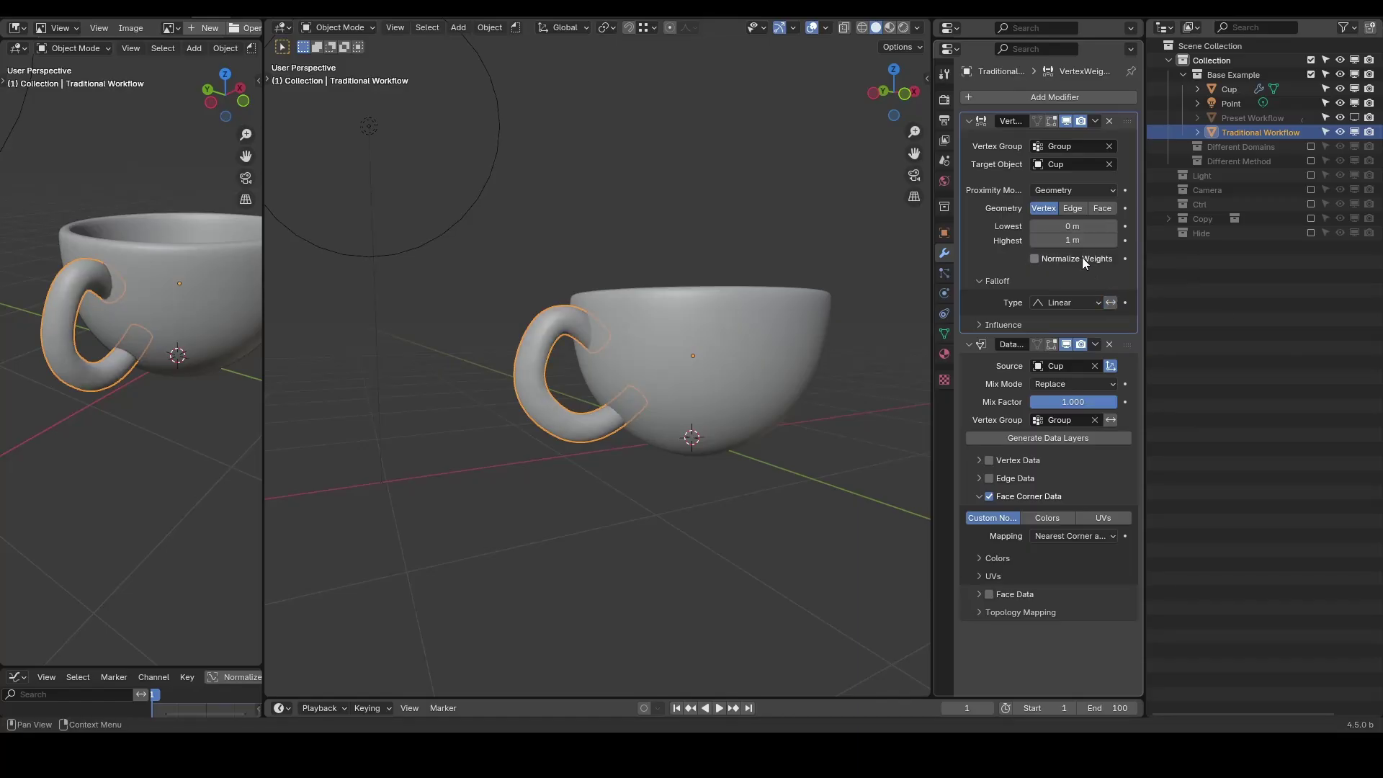
pyautogui.moveTo(1081, 242)
pyautogui.mouseDown()
pyautogui.moveTo(1102, 242)
pyautogui.moveTo(1013, 242)
pyautogui.moveTo(1091, 240)
pyautogui.moveTo(1073, 241)
pyautogui.mouseUp()
pyautogui.click(1110, 302)
pyautogui.click(578, 237)
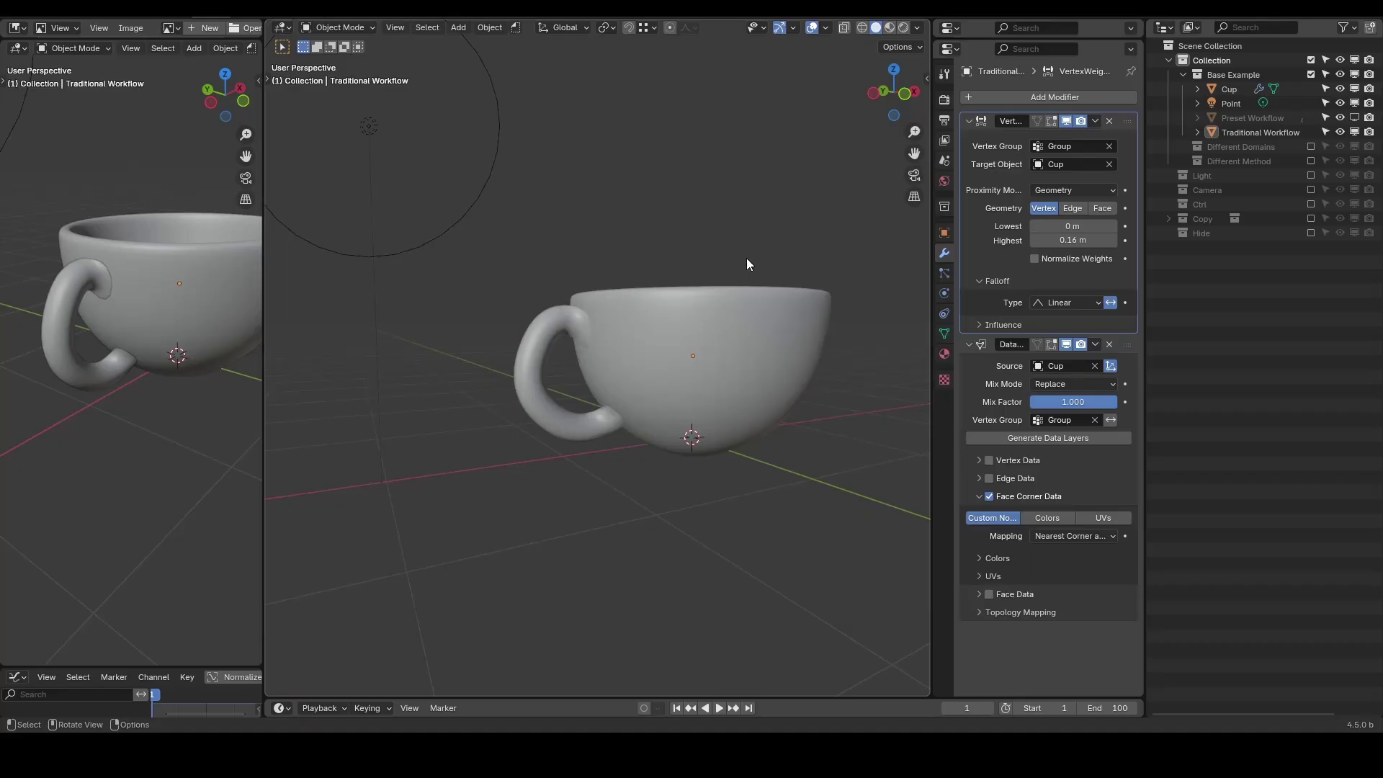
# Hide the Traditional Workflow handle, then show and select the Preset Workflow handle
pyautogui.click(1354, 132)
pyautogui.click(1354, 118)
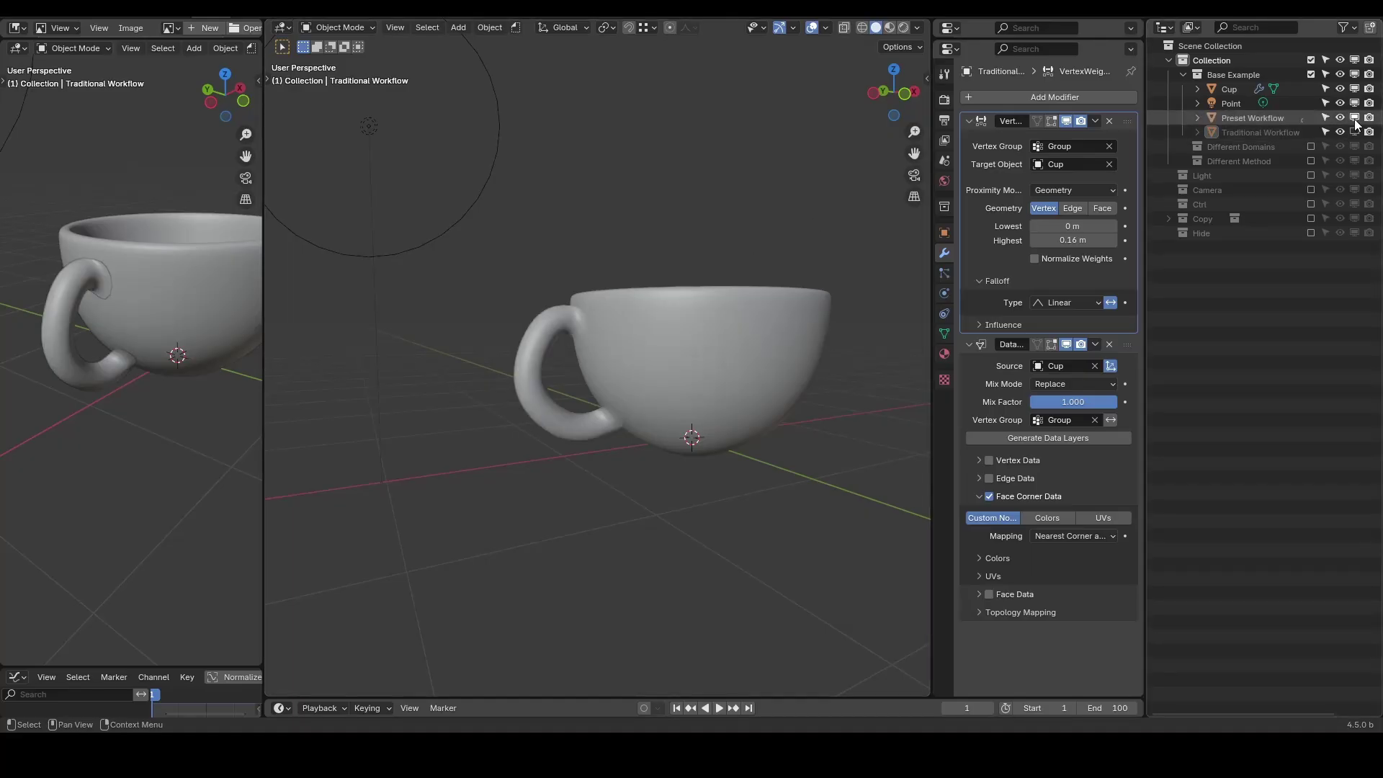
pyautogui.click(1273, 115)
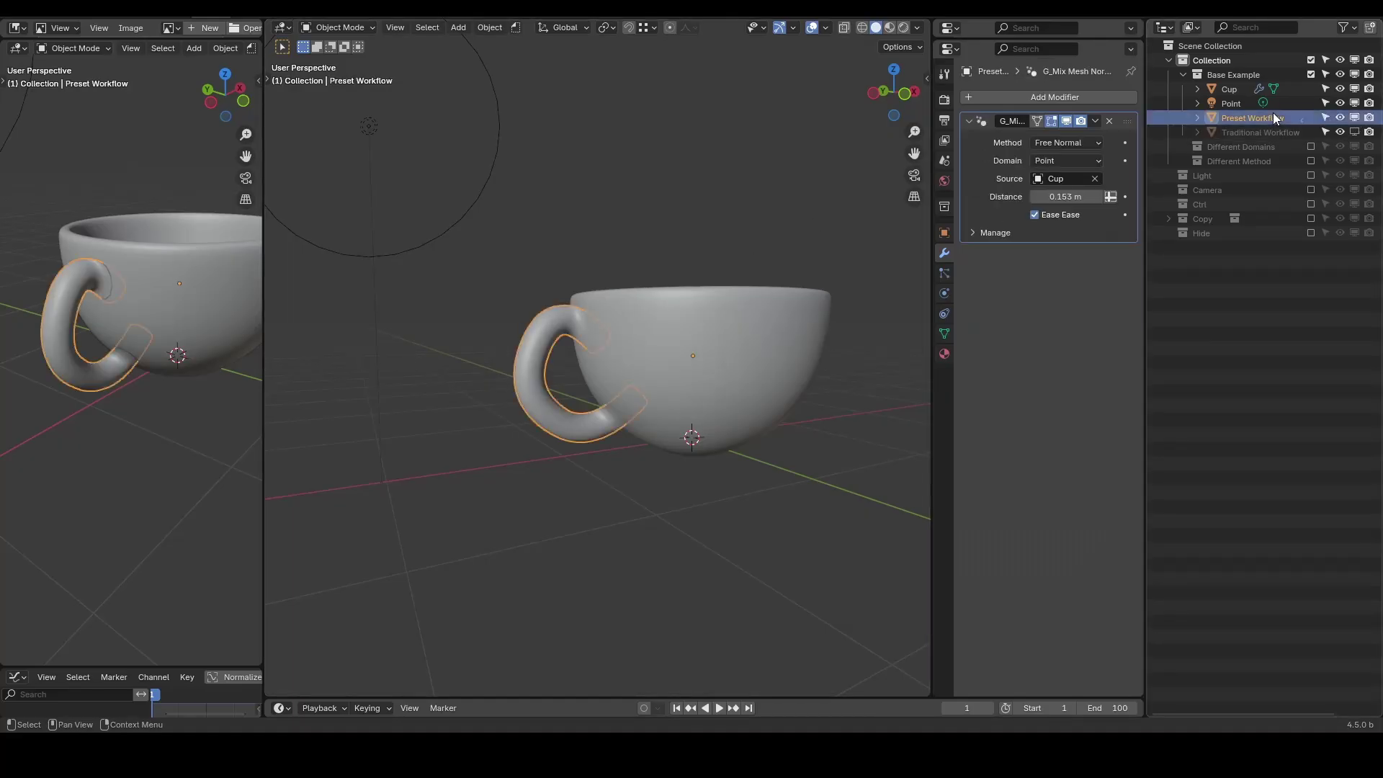
# Replace the handle's G_Mix modifier with a fresh G_Mix Mesh Normals by Proximity preset
pyautogui.click(1112, 122)
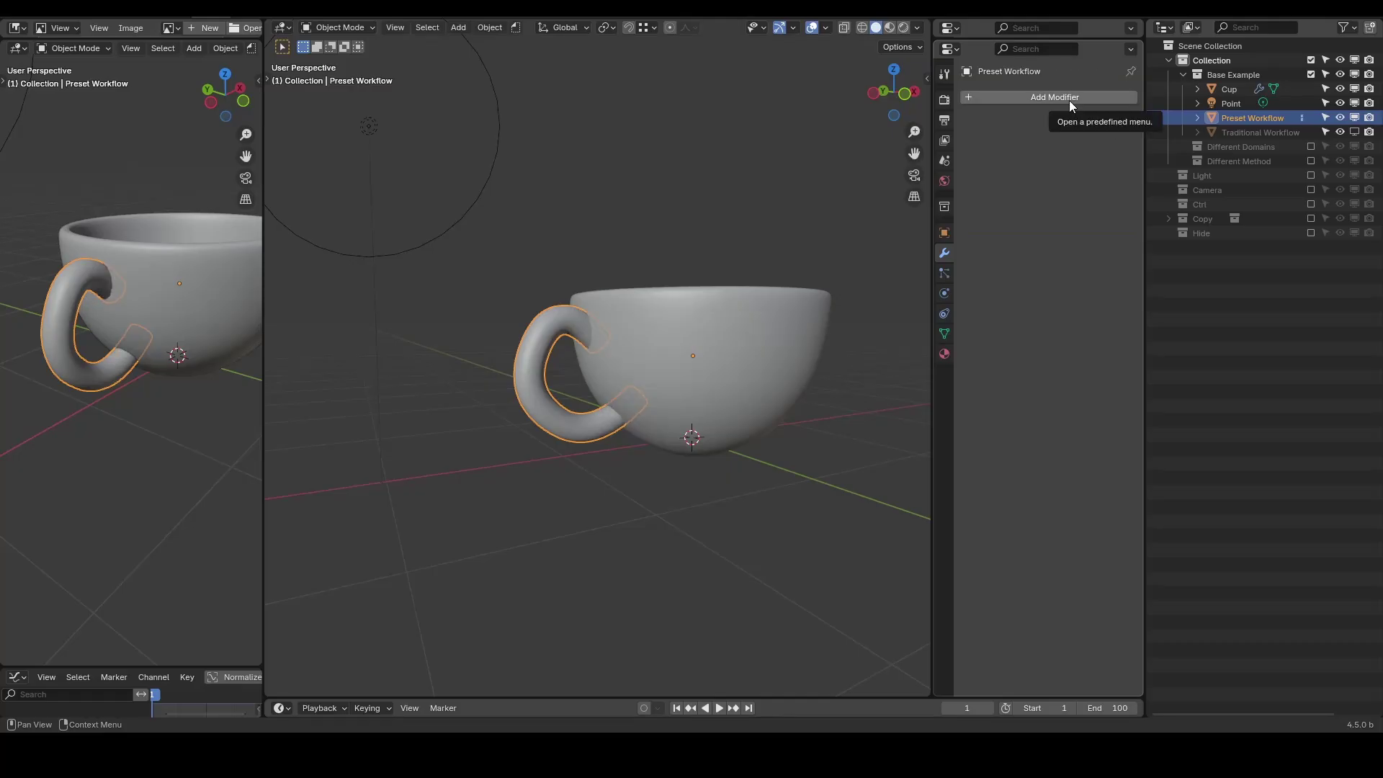
pyautogui.click(1069, 102)
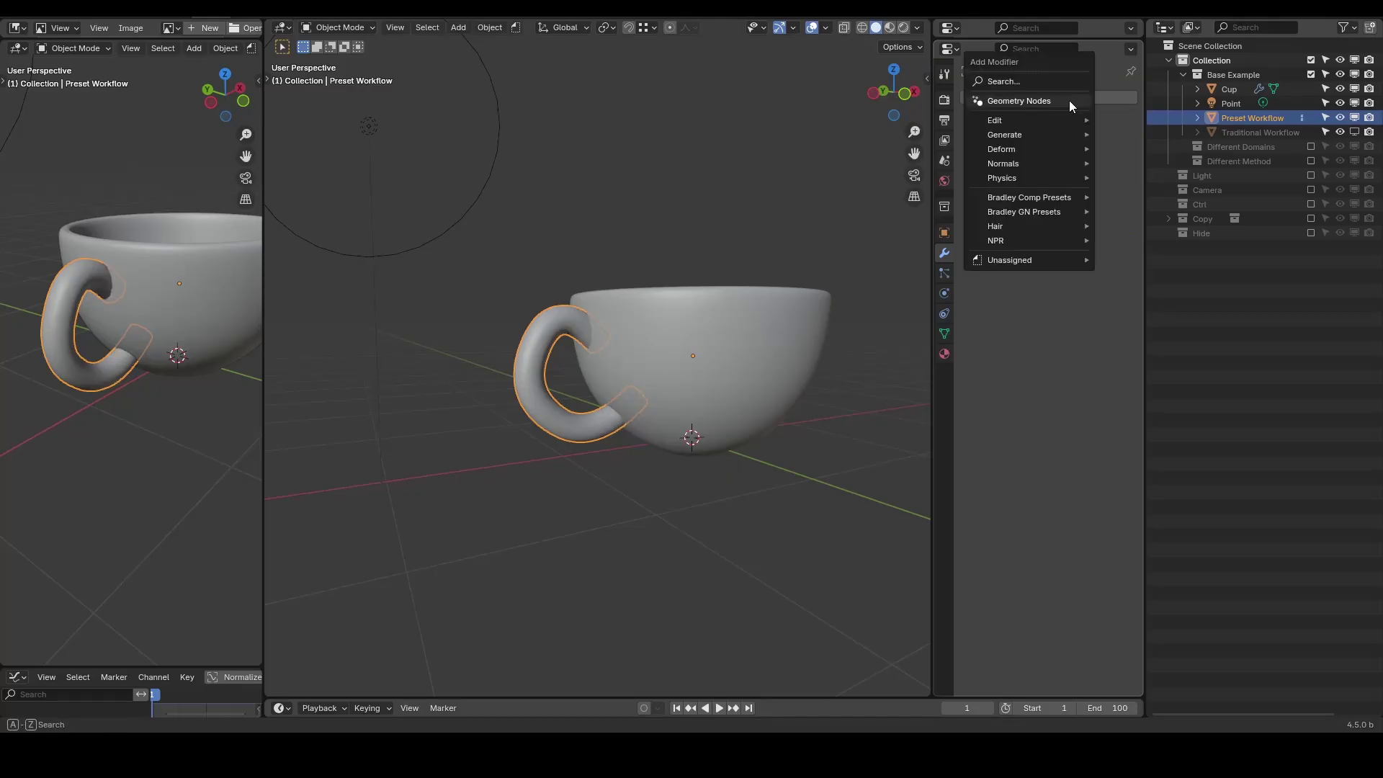
pyautogui.write('mix pro')
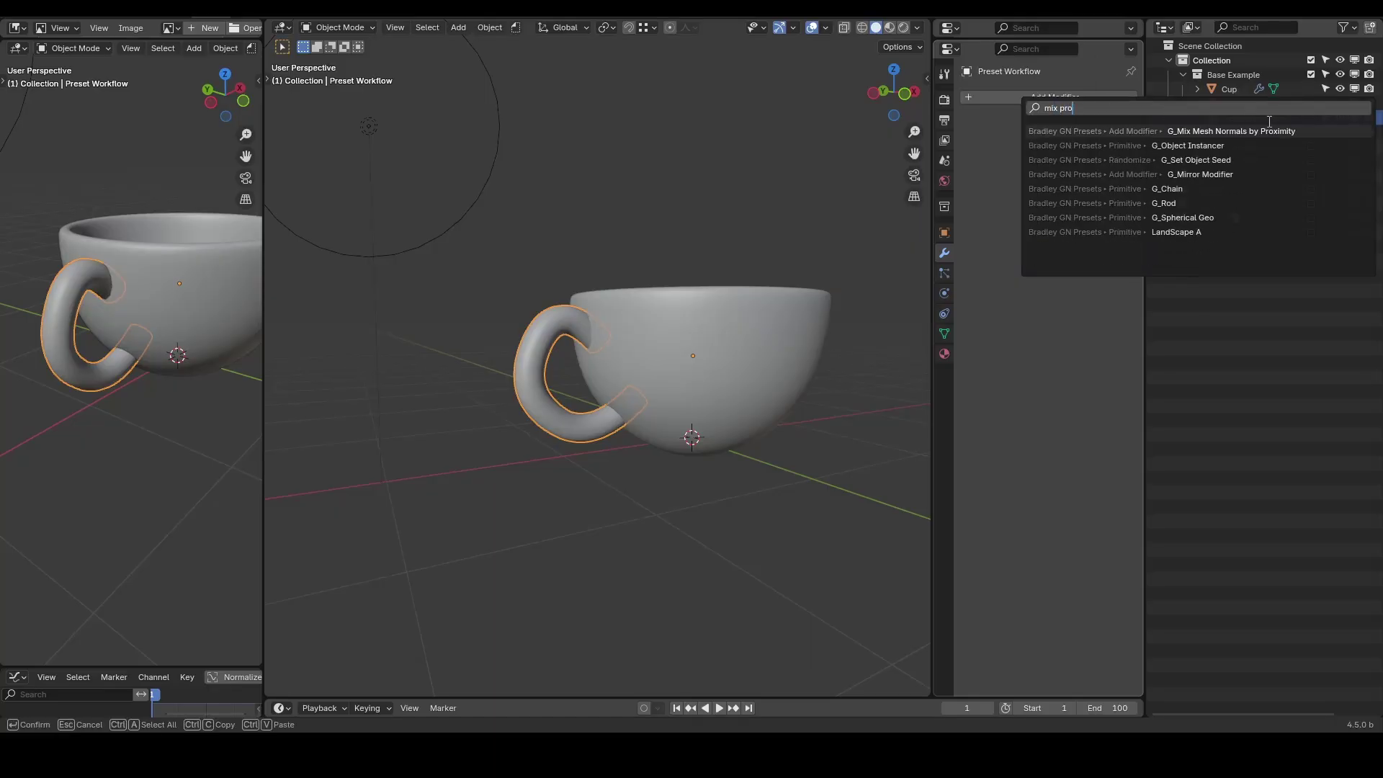
pyautogui.click(1284, 128)
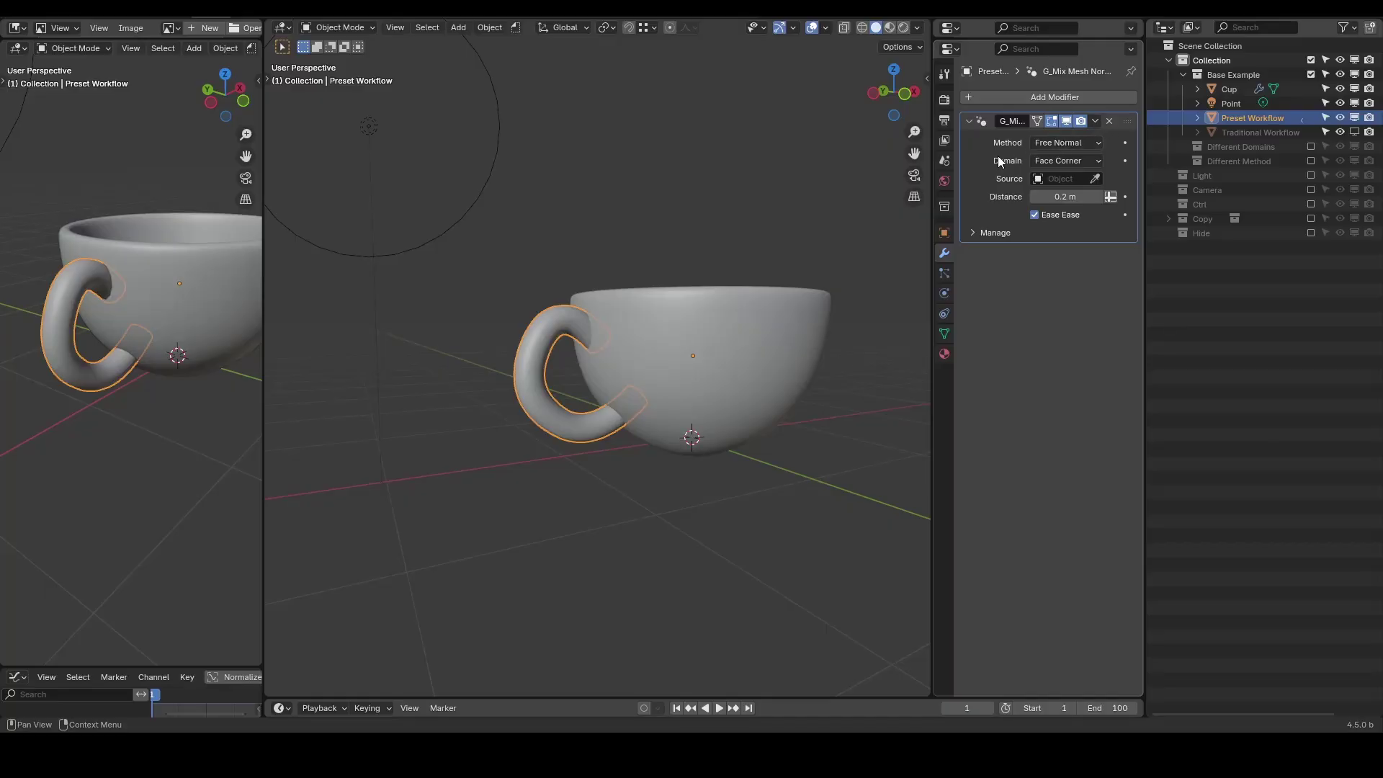
pyautogui.click(1094, 178)
# Set the normal source to Cup, domain to Point, and blend distance to 0.159 m
pyautogui.click(668, 339)
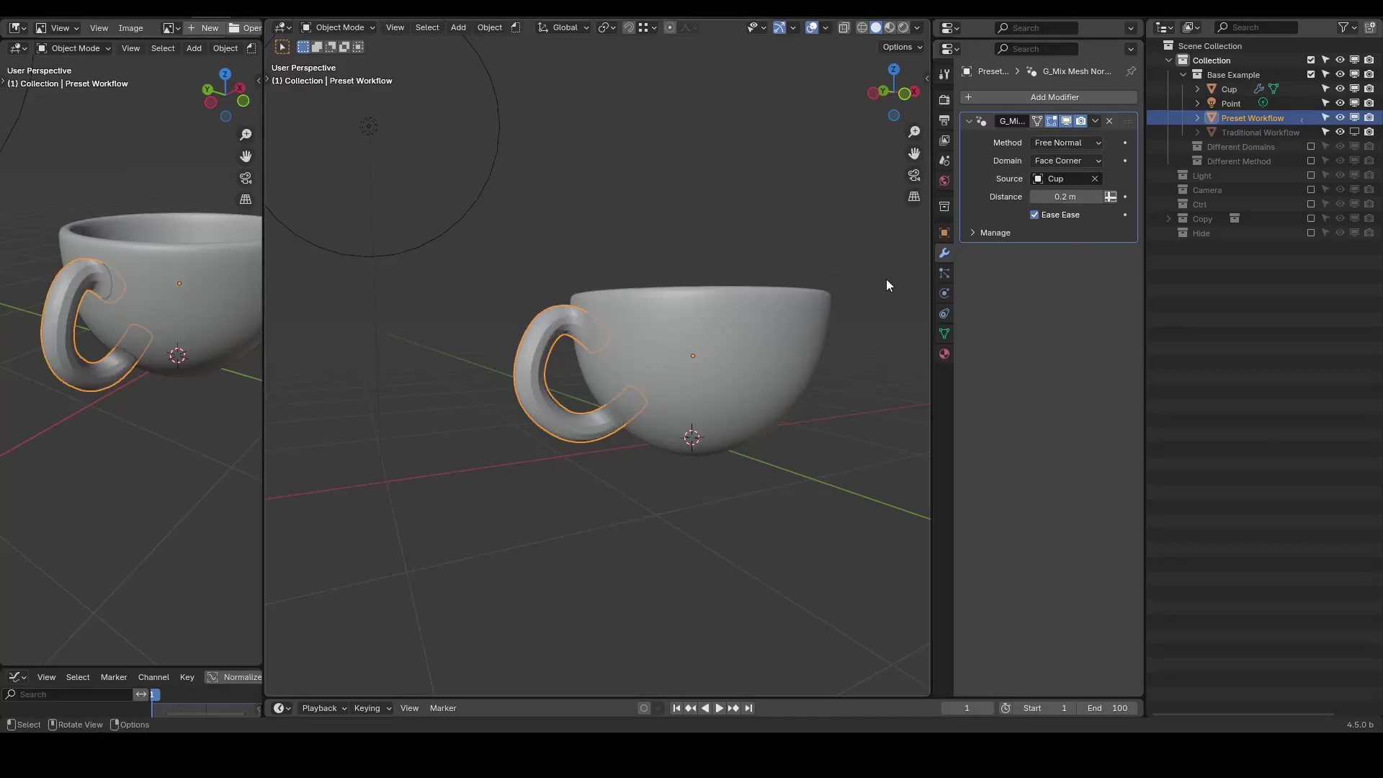
pyautogui.click(1067, 162)
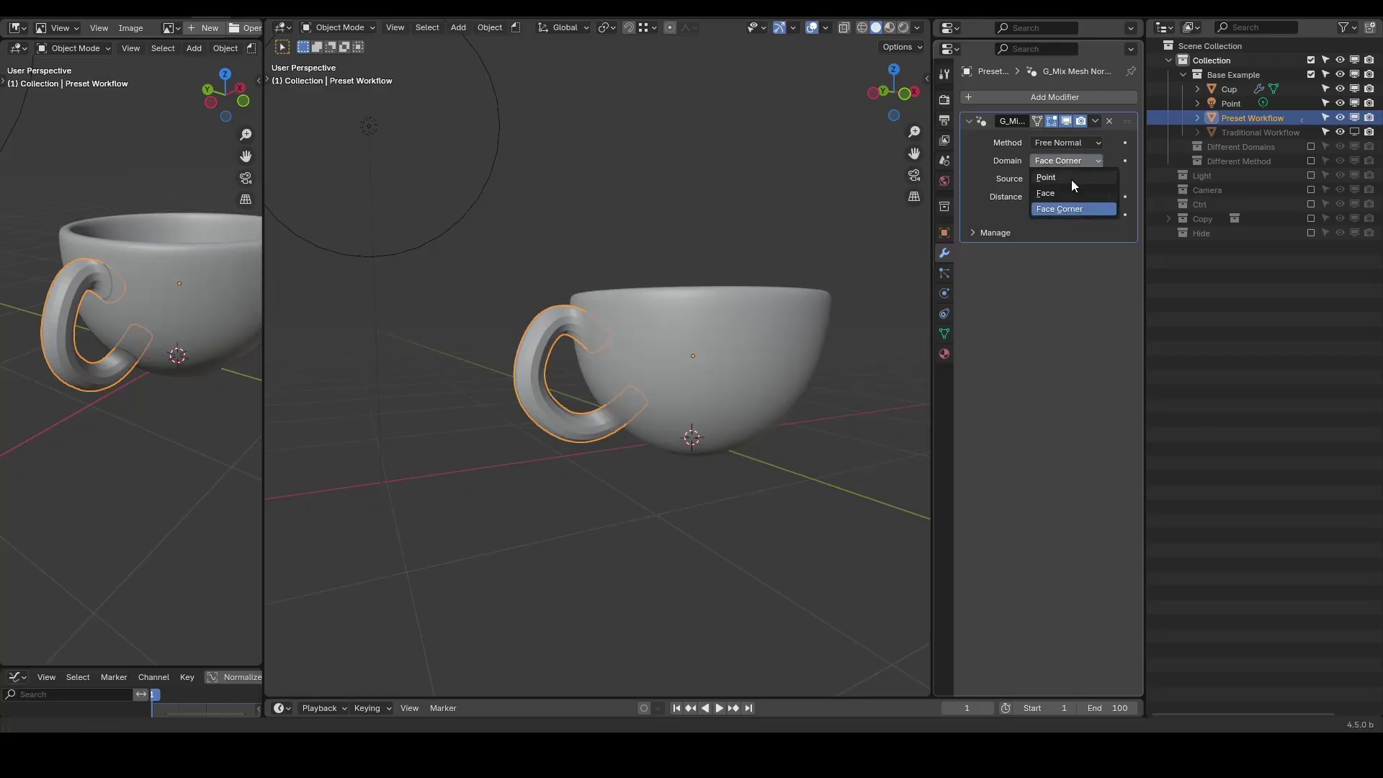
pyautogui.click(1070, 179)
pyautogui.click(749, 227)
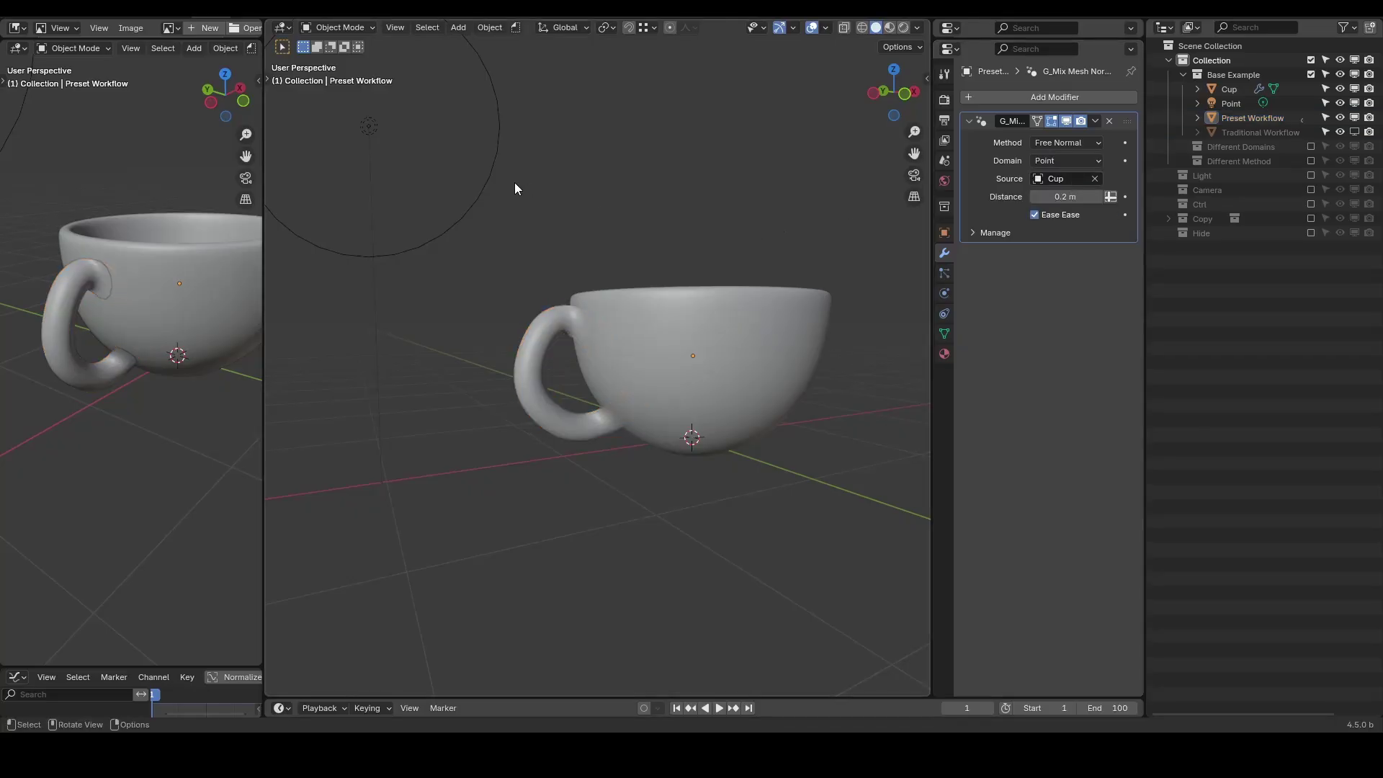
pyautogui.moveTo(1065, 197)
pyautogui.mouseDown()
pyautogui.moveTo(1094, 197)
pyautogui.moveTo(1063, 196)
pyautogui.mouseUp()
pyautogui.moveTo(1064, 197); pyautogui.dragTo(1056, 197)
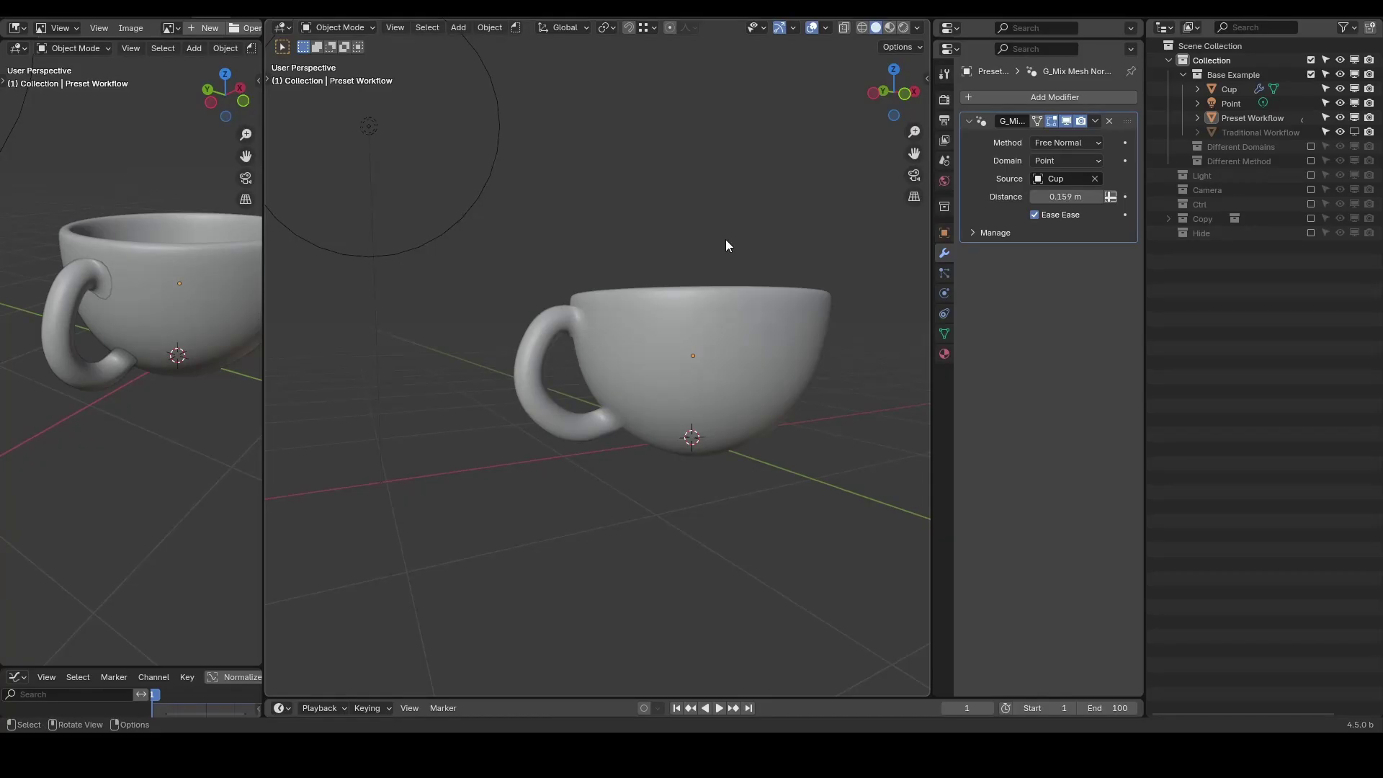
# Change the blend domain from Point to Face Corner, then to Face
pyautogui.click(1046, 160)
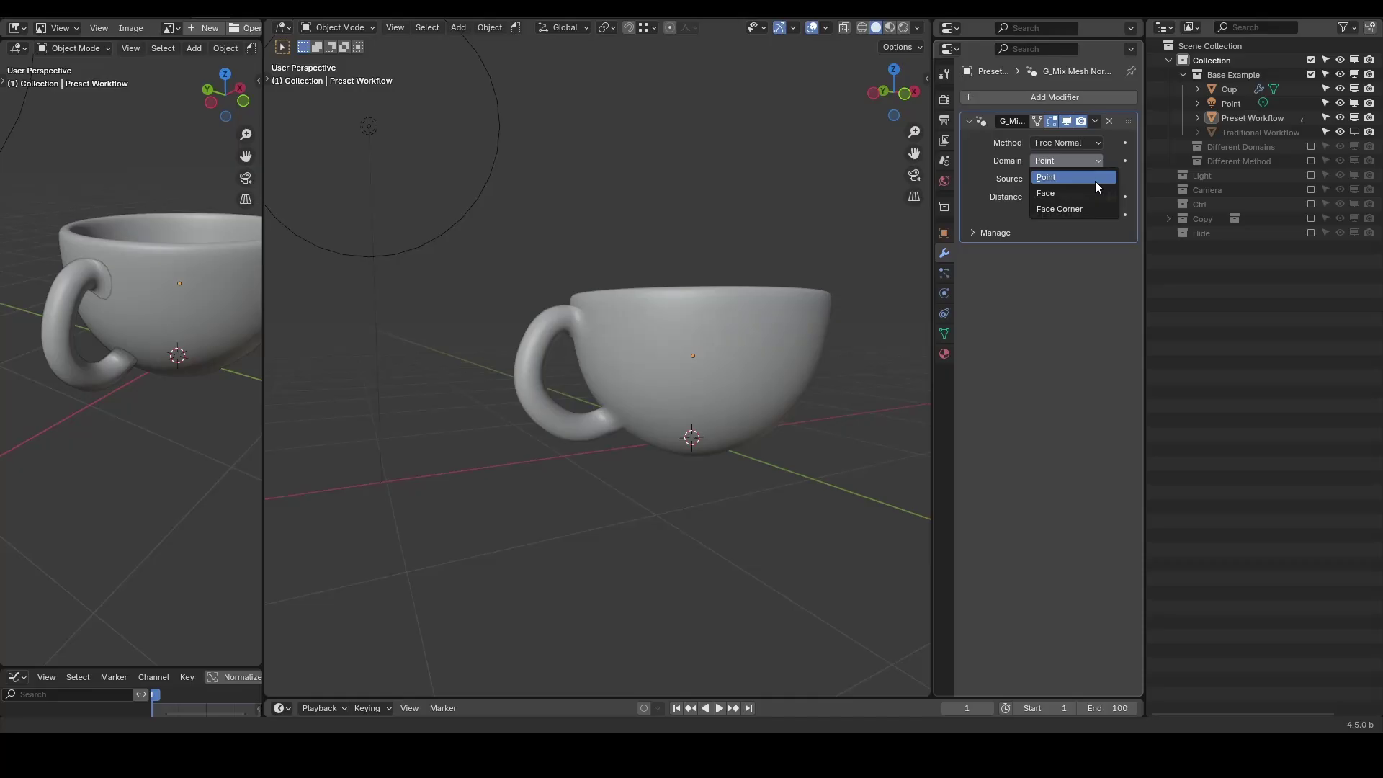
pyautogui.click(1060, 177)
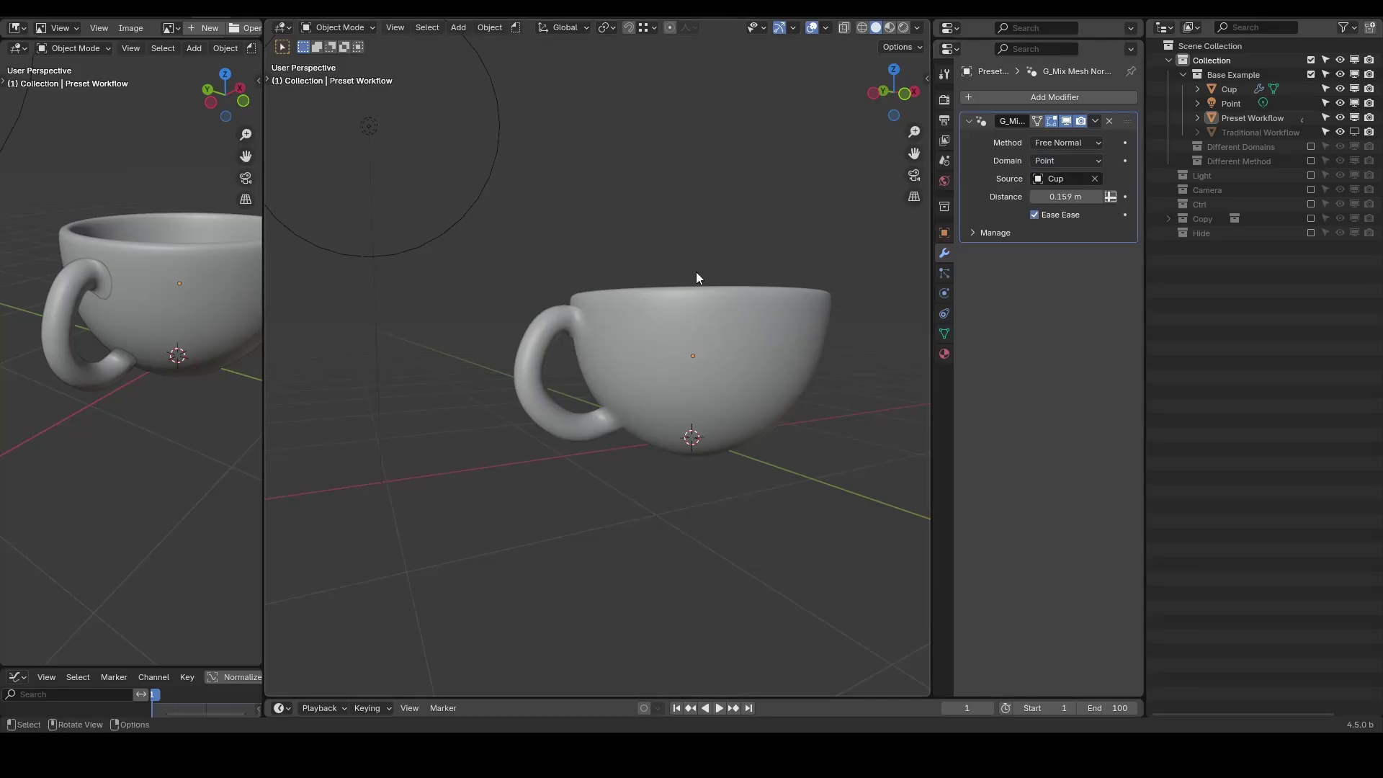
pyautogui.click(1057, 161)
pyautogui.click(1073, 209)
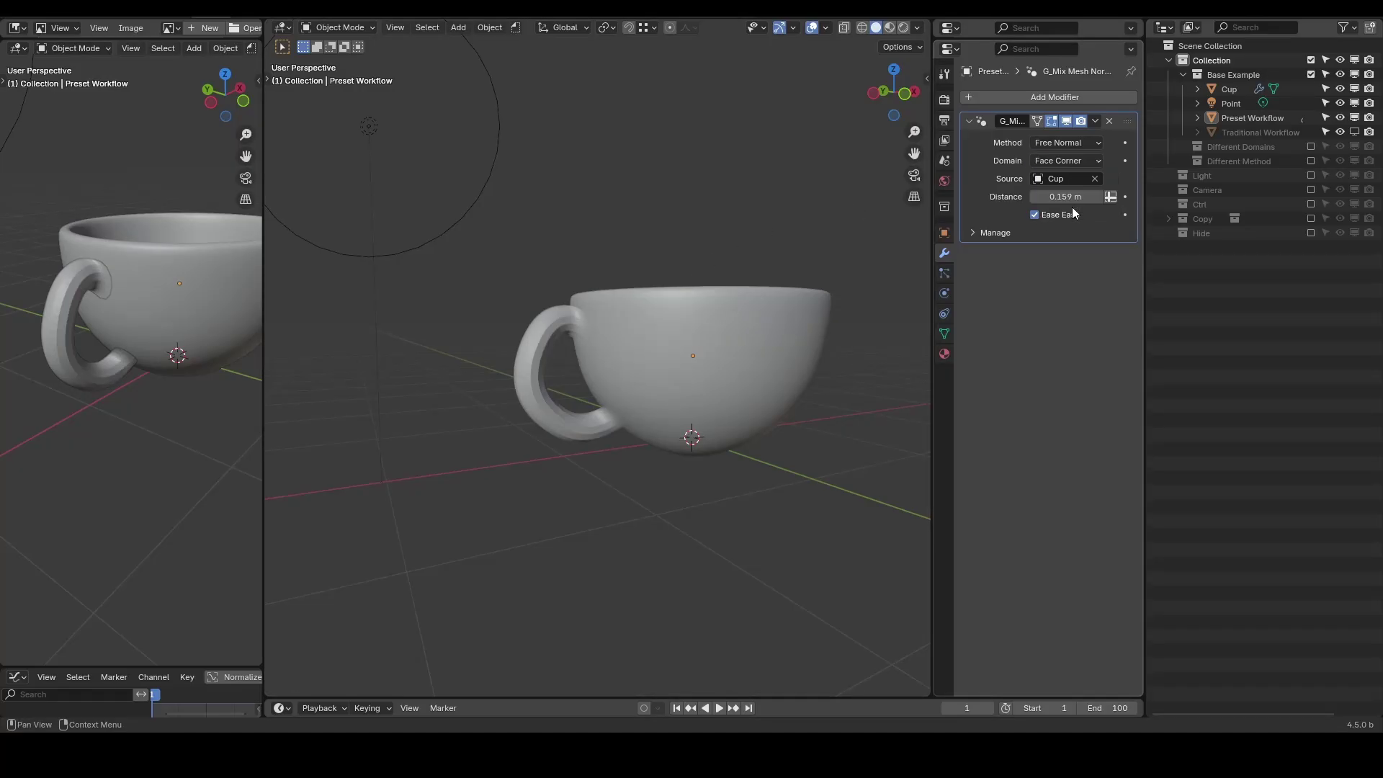
pyautogui.click(1078, 161)
pyautogui.click(1076, 193)
# Exclude the Base Example collection, include Different Domains, and select the Cube
pyautogui.click(1311, 75)
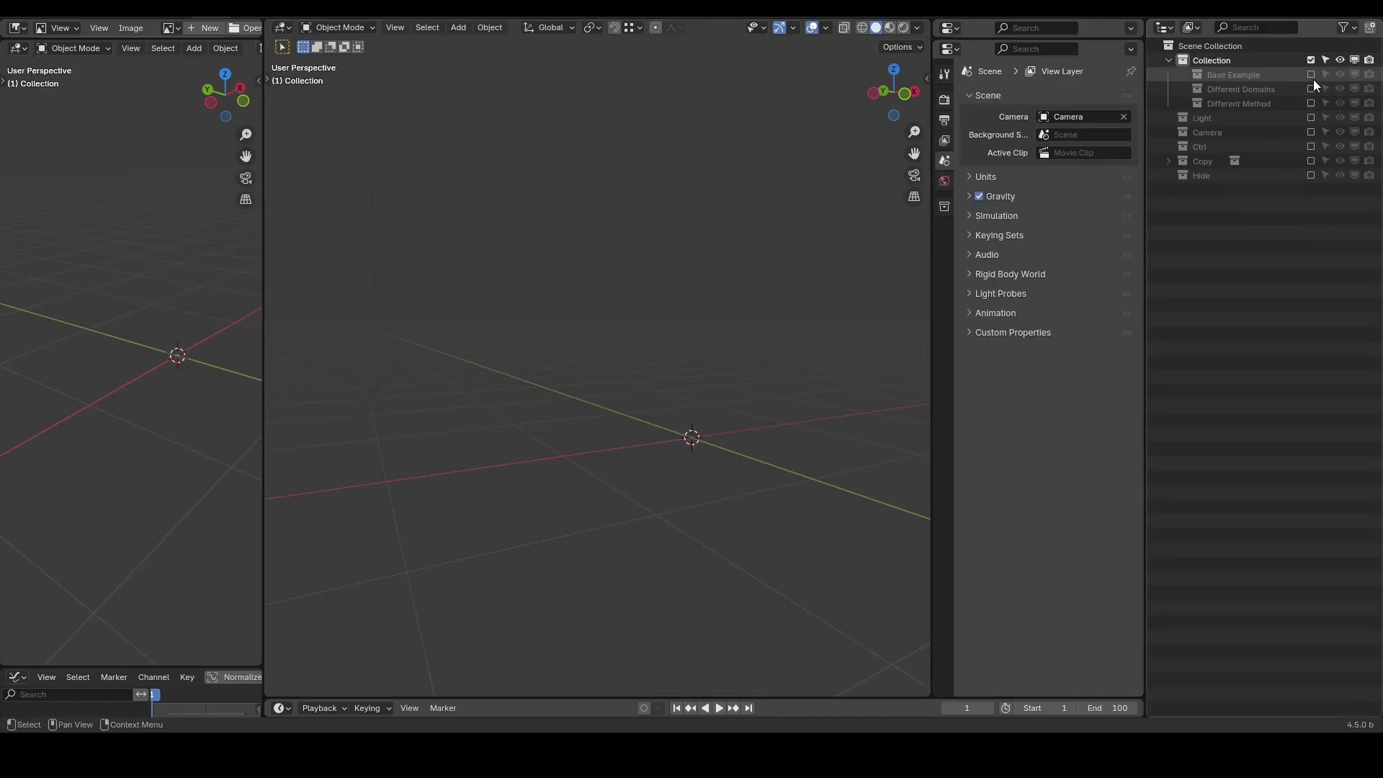
pyautogui.click(1311, 89)
pyautogui.click(741, 416)
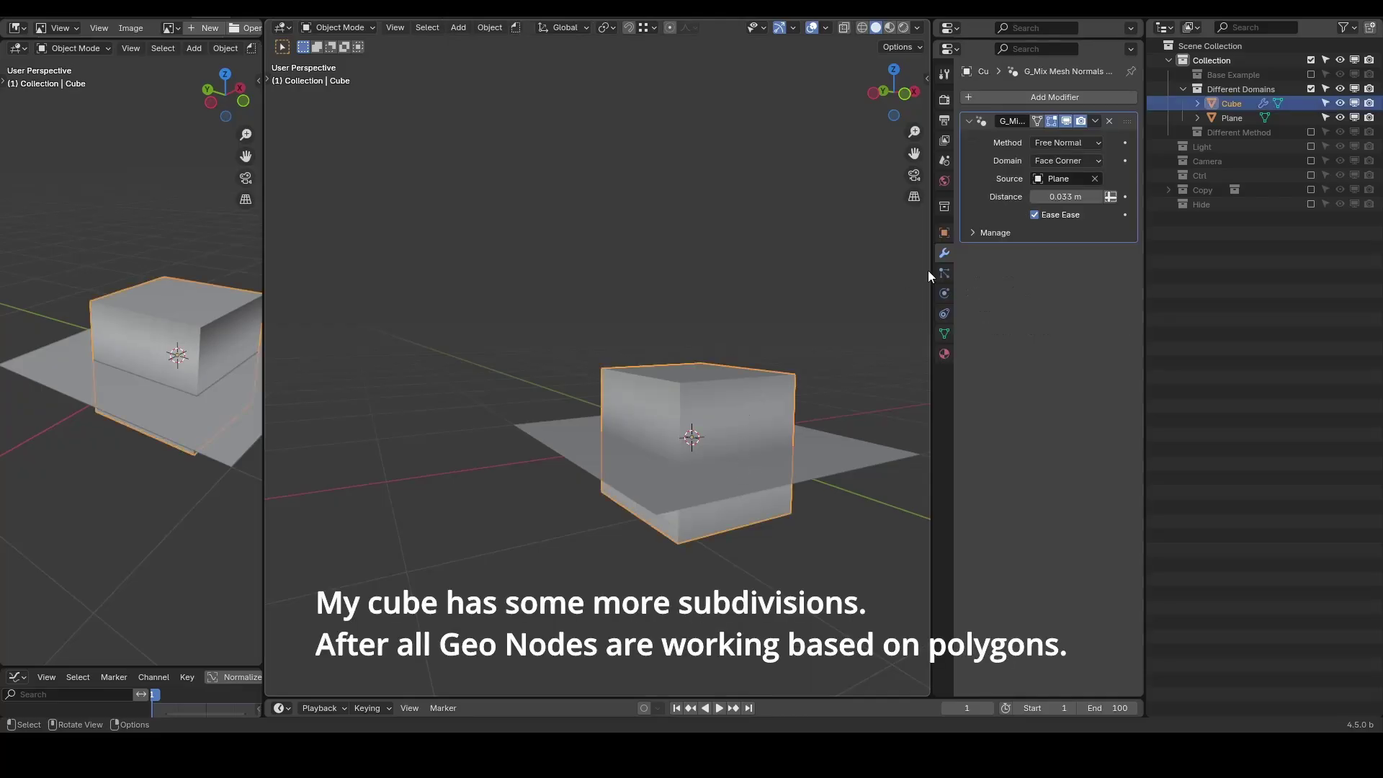
# Set the cube's blend domain to Point then Face, and review shading and method options
pyautogui.click(1062, 163)
pyautogui.click(1061, 177)
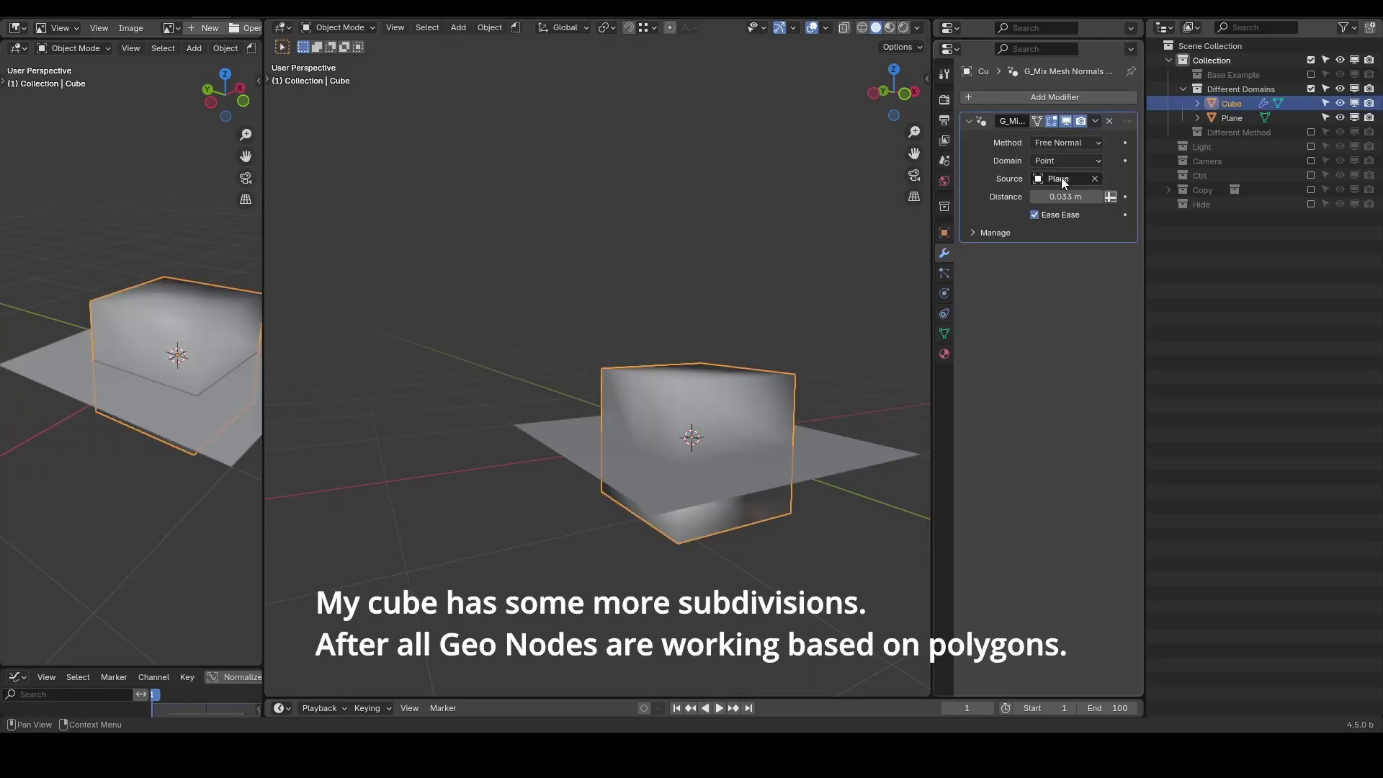
pyautogui.click(1053, 161)
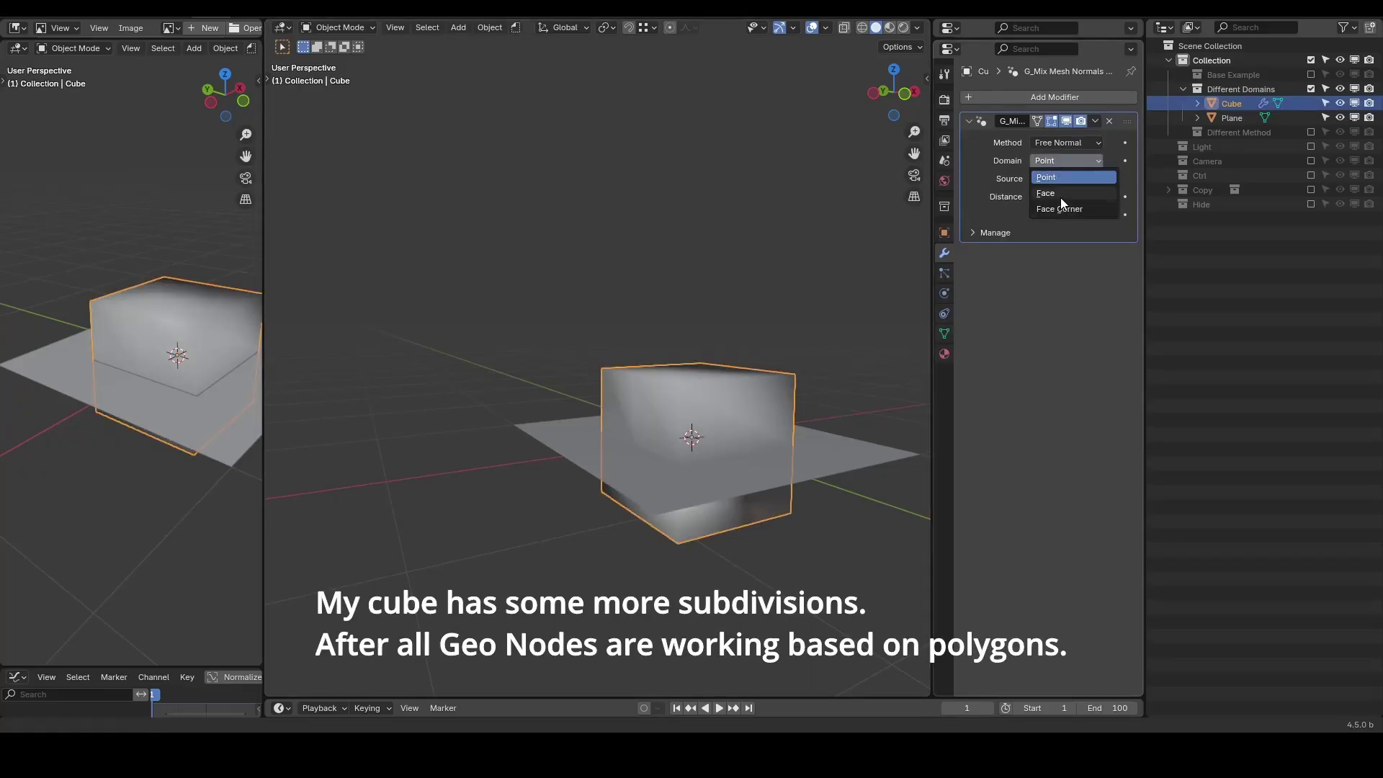
pyautogui.click(1060, 197)
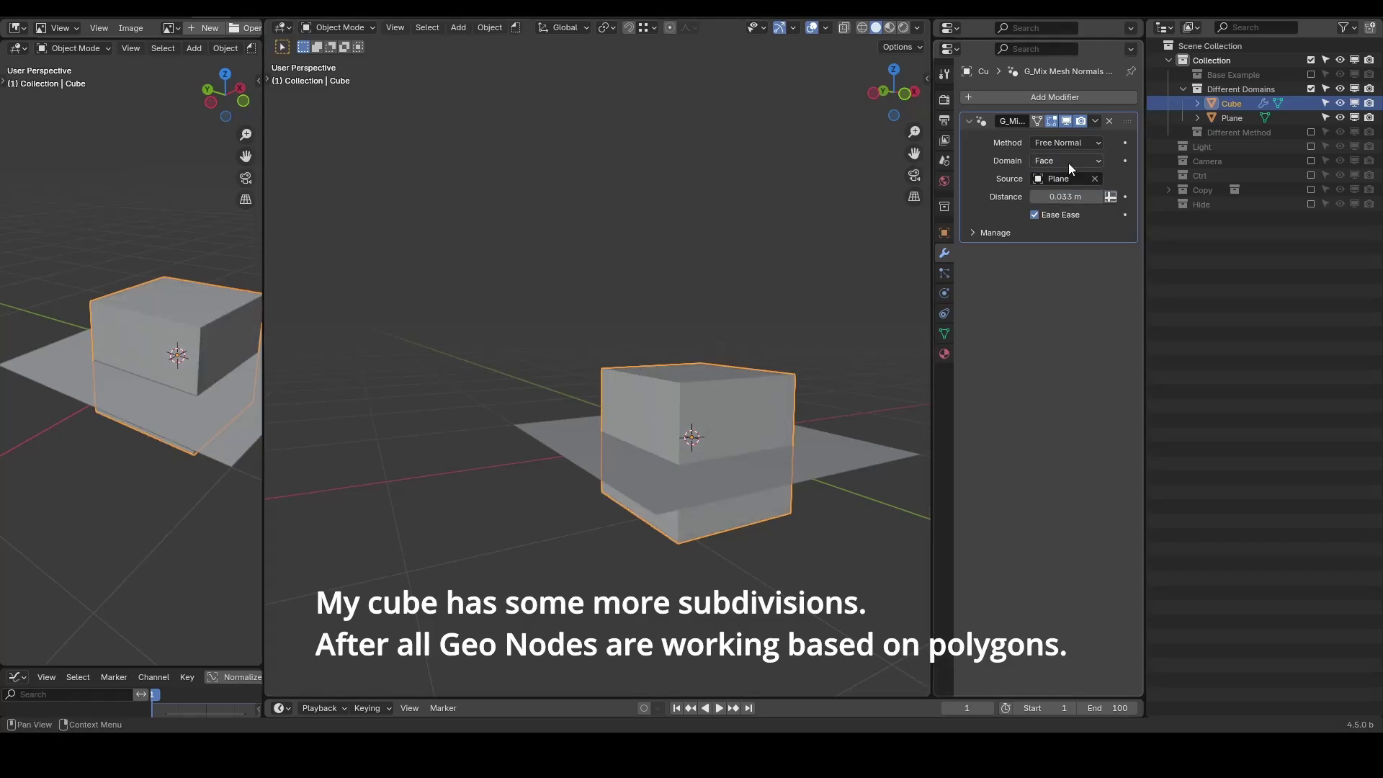
pyautogui.rightClick(780, 301)
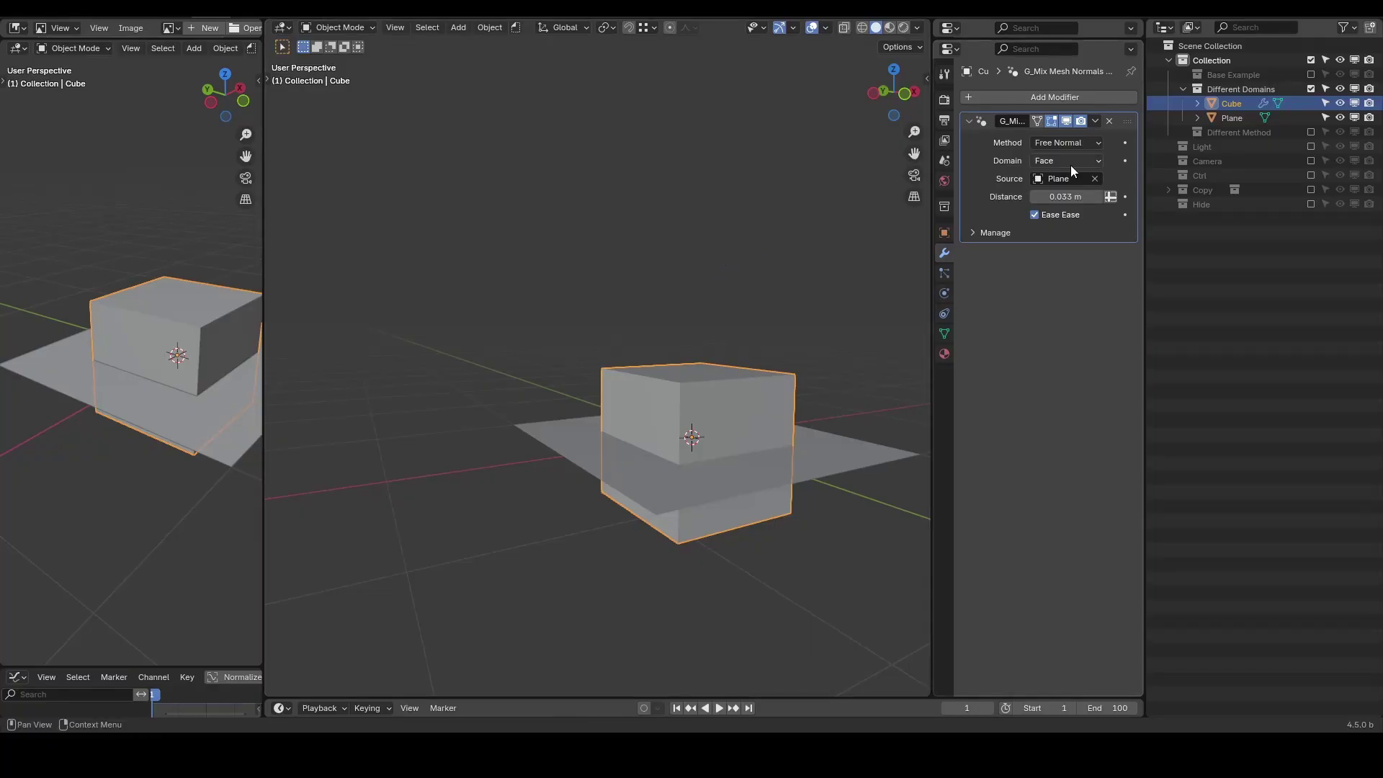
pyautogui.click(1052, 142)
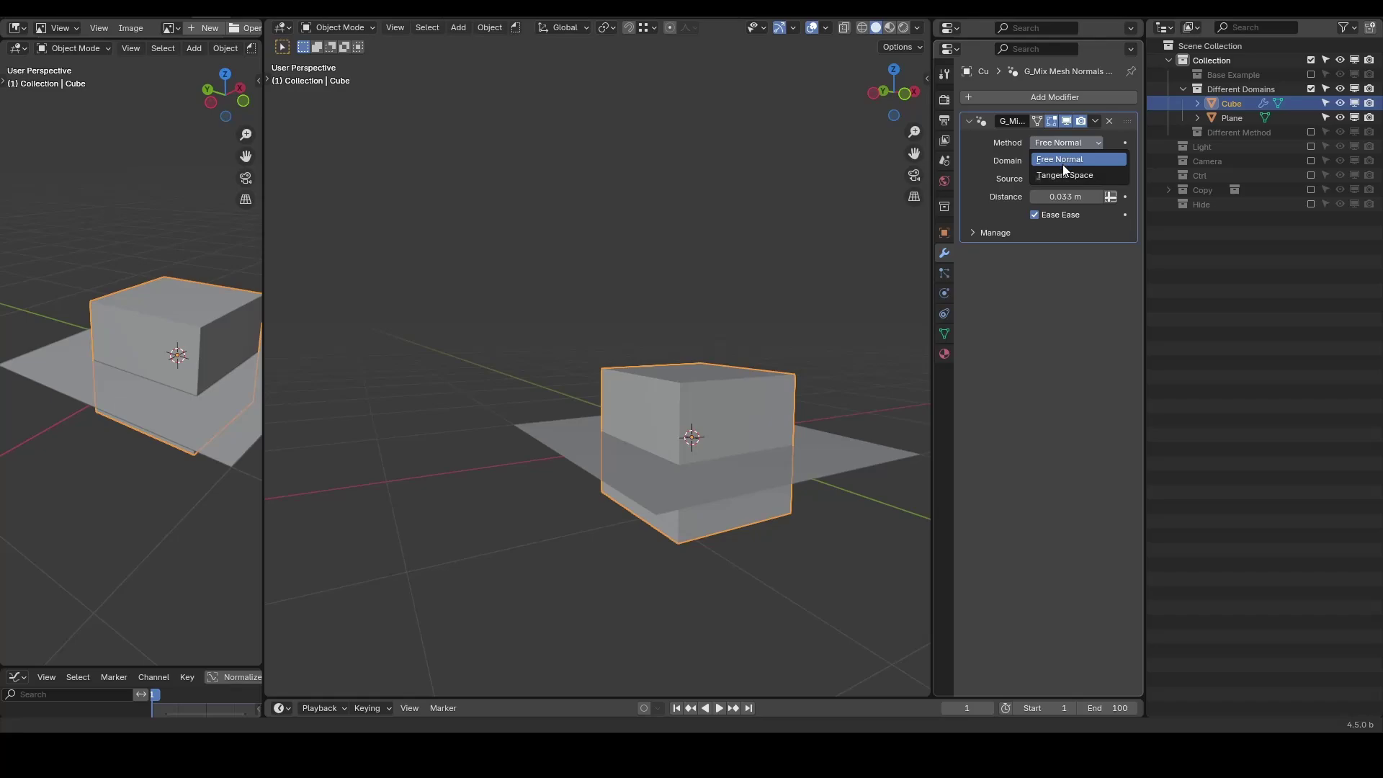
pyautogui.click(1310, 88)
# Include the Different Method collection, select Cube.001, and briefly show then hide Sample Cube
pyautogui.click(1312, 102)
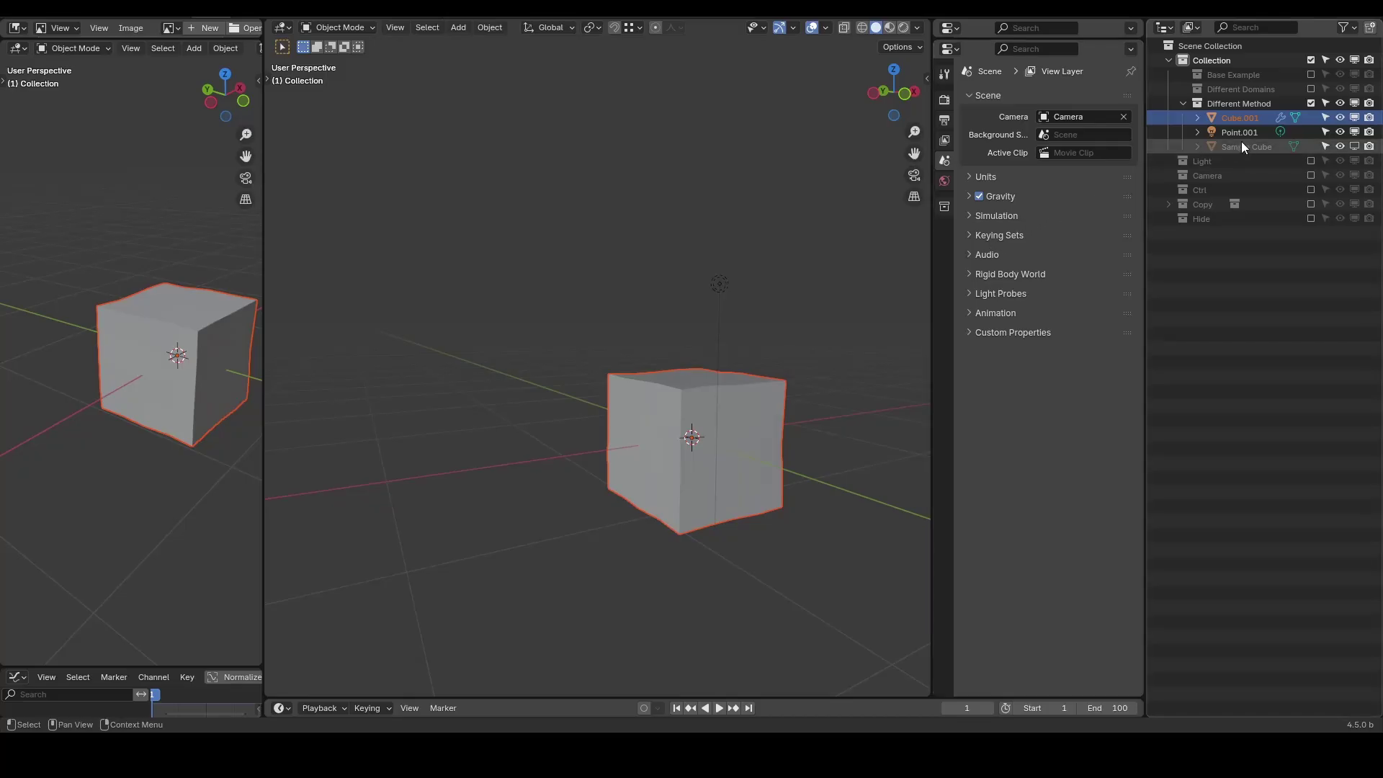
pyautogui.click(1233, 121)
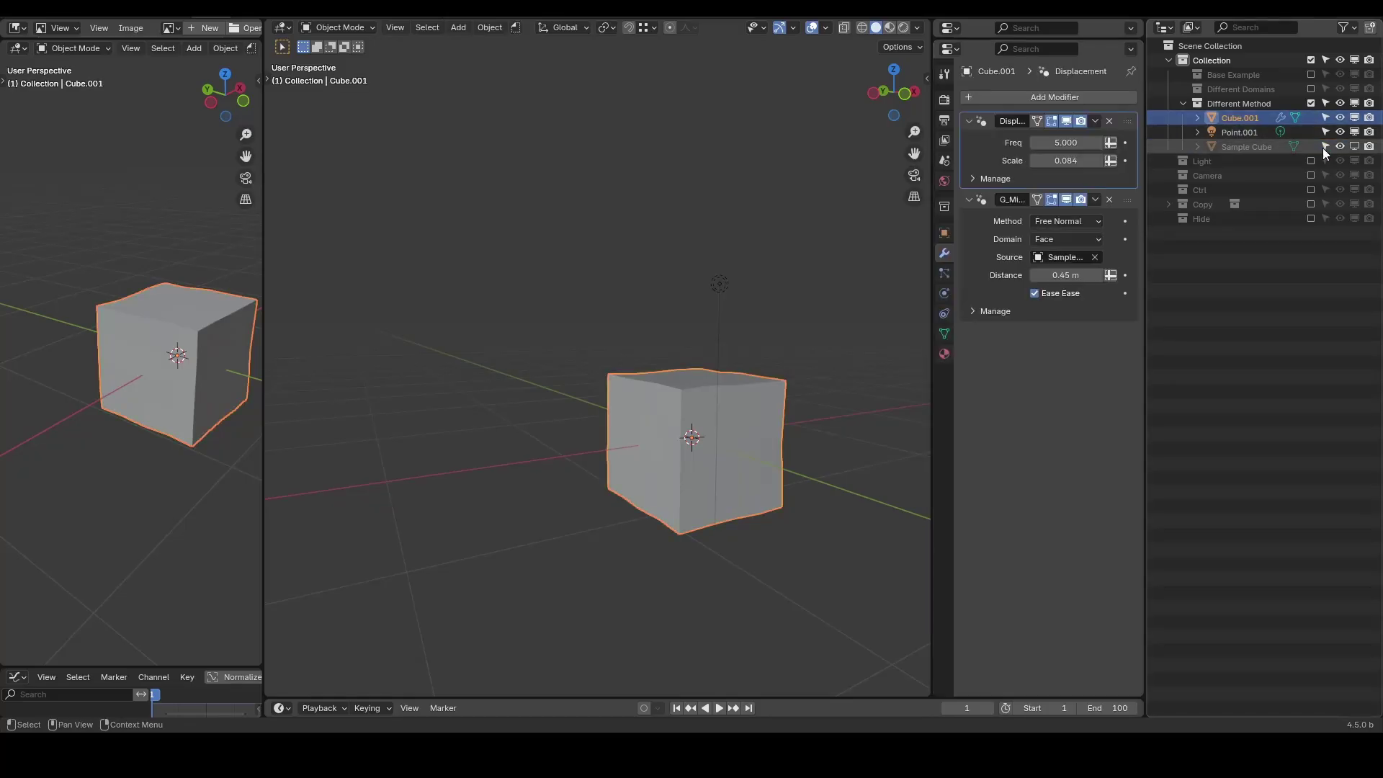
pyautogui.click(1354, 146)
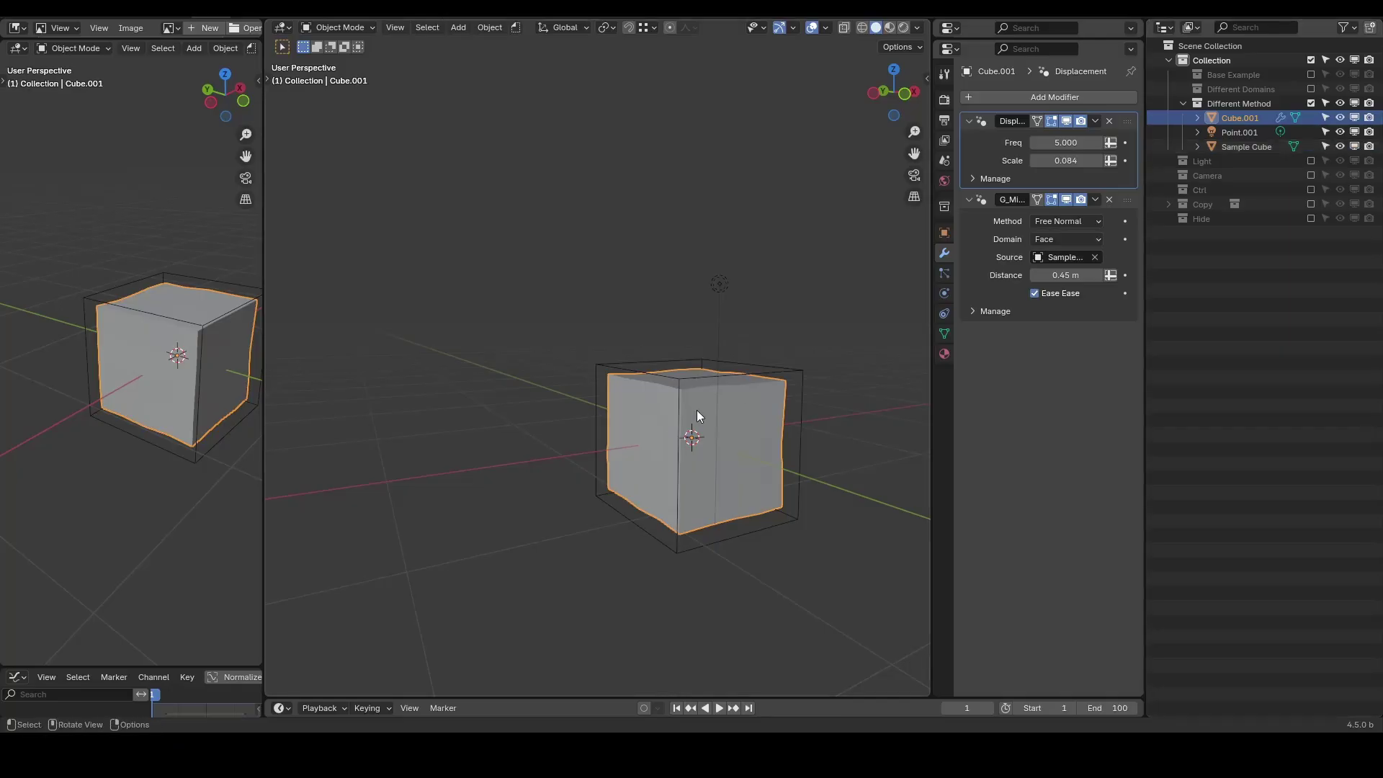
pyautogui.click(612, 364)
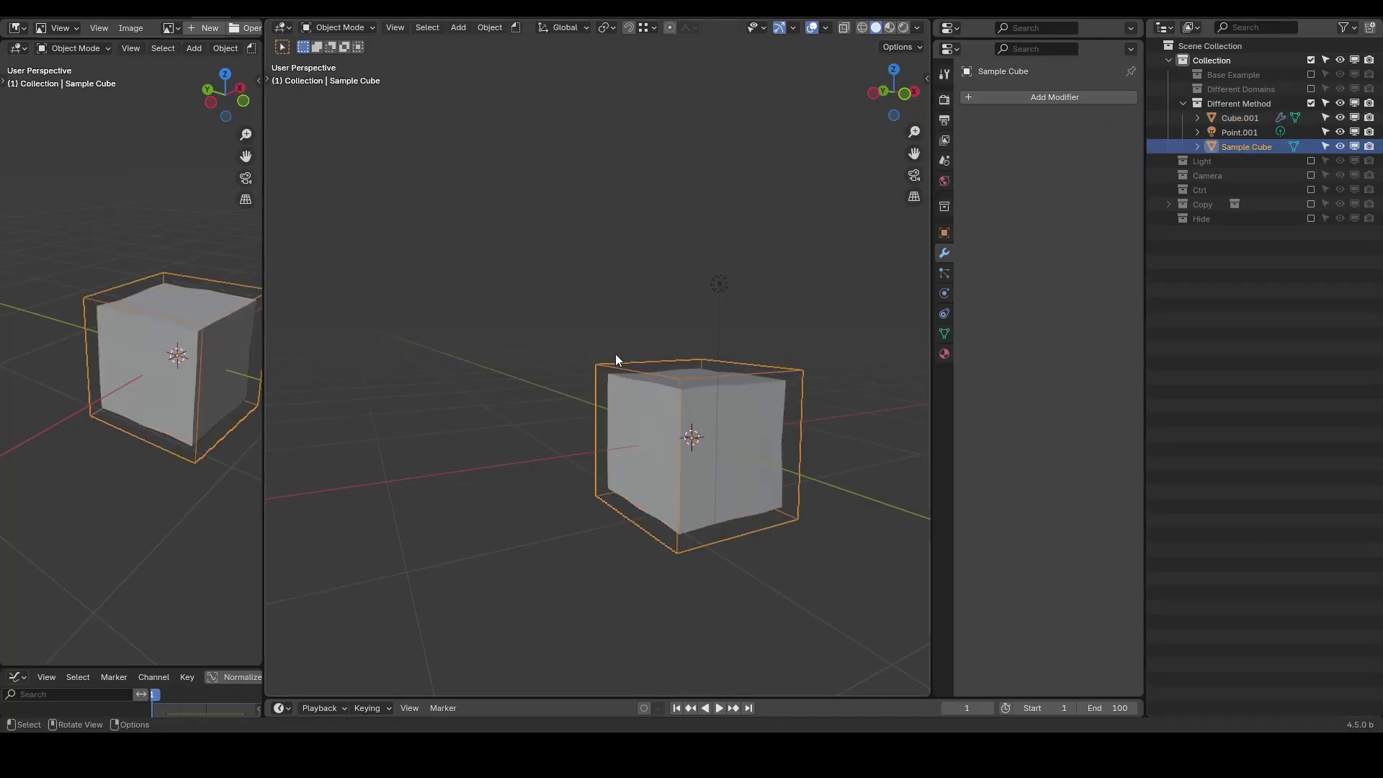
pyautogui.click(1354, 146)
pyautogui.click(1247, 119)
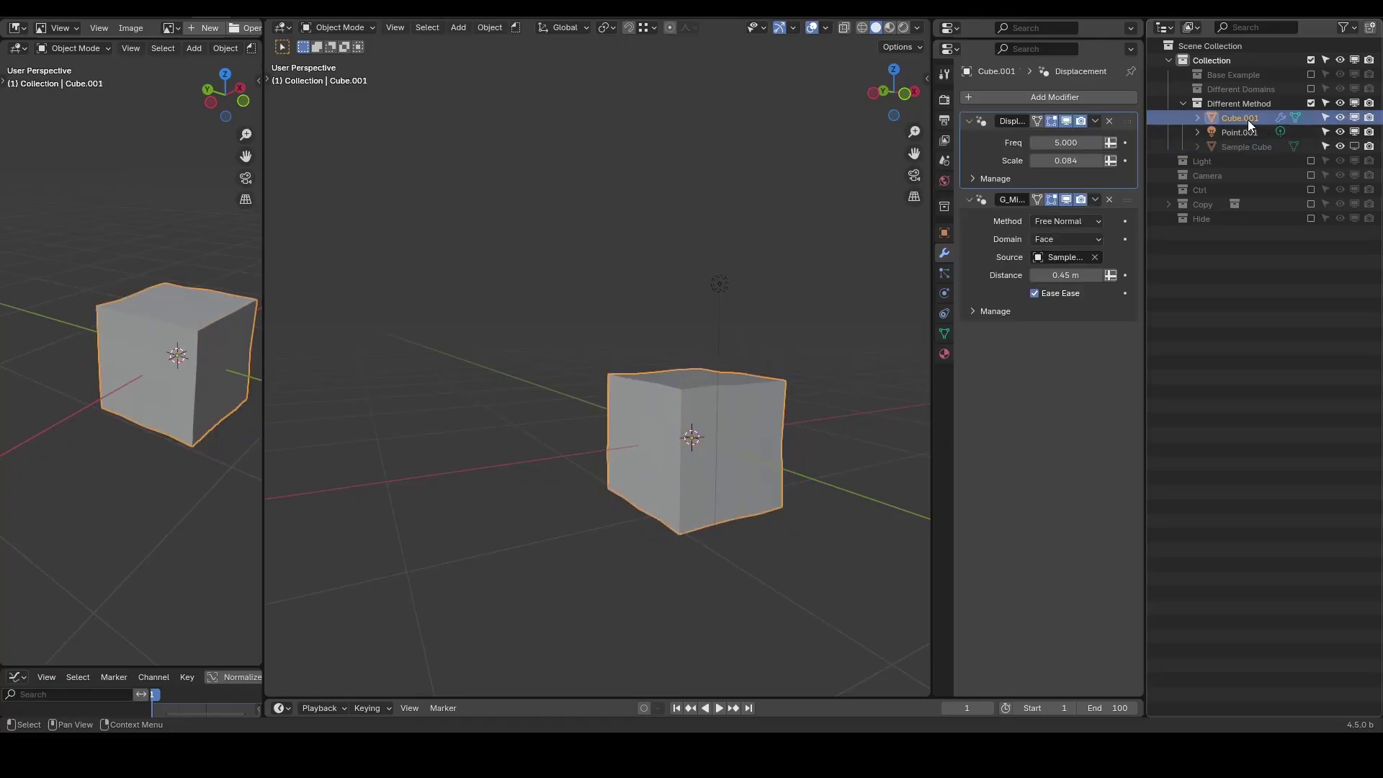
# Orbit around Cube.001 and switch its G_Mix modifier off in the viewport
pyautogui.scroll(3, 804, 424)
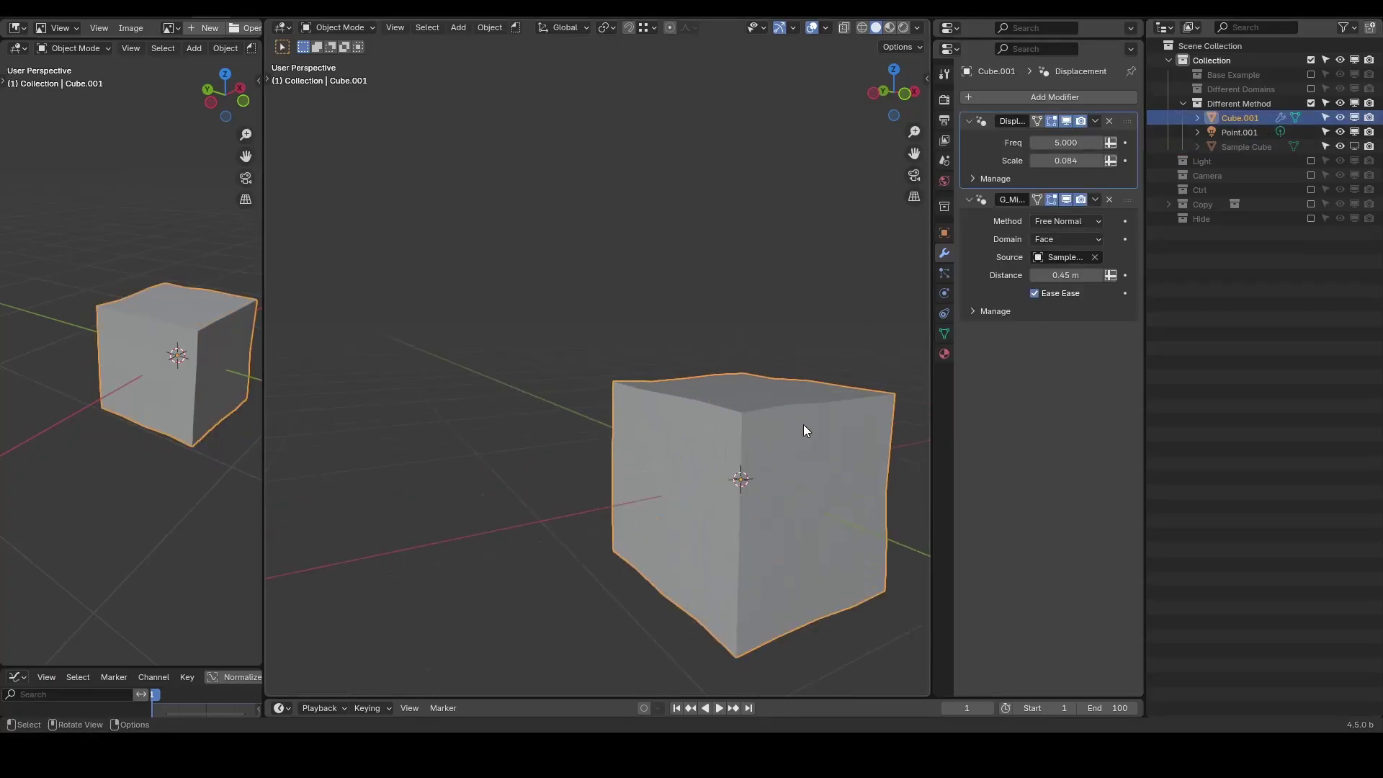
pyautogui.moveTo(761, 411); pyautogui.dragTo(750, 355, button='middle')
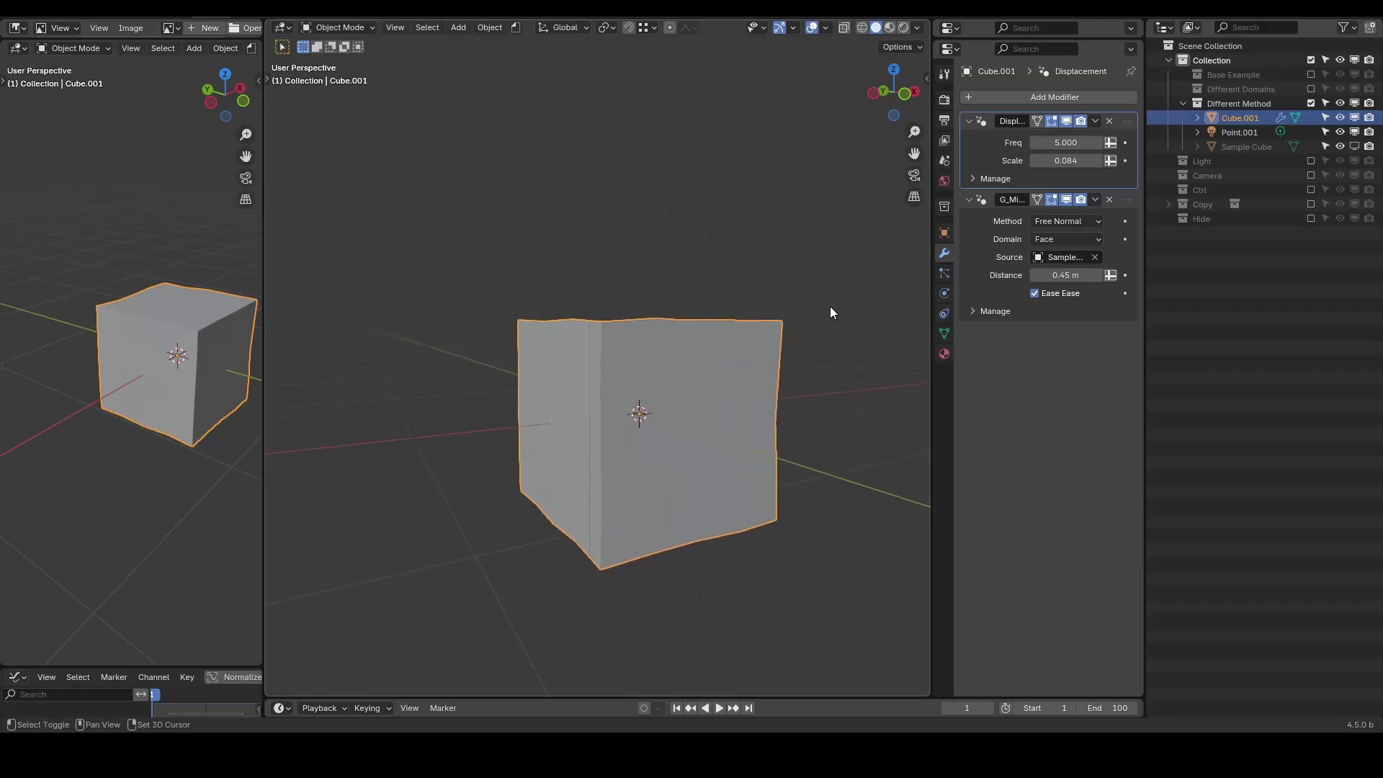
pyautogui.click(1067, 201)
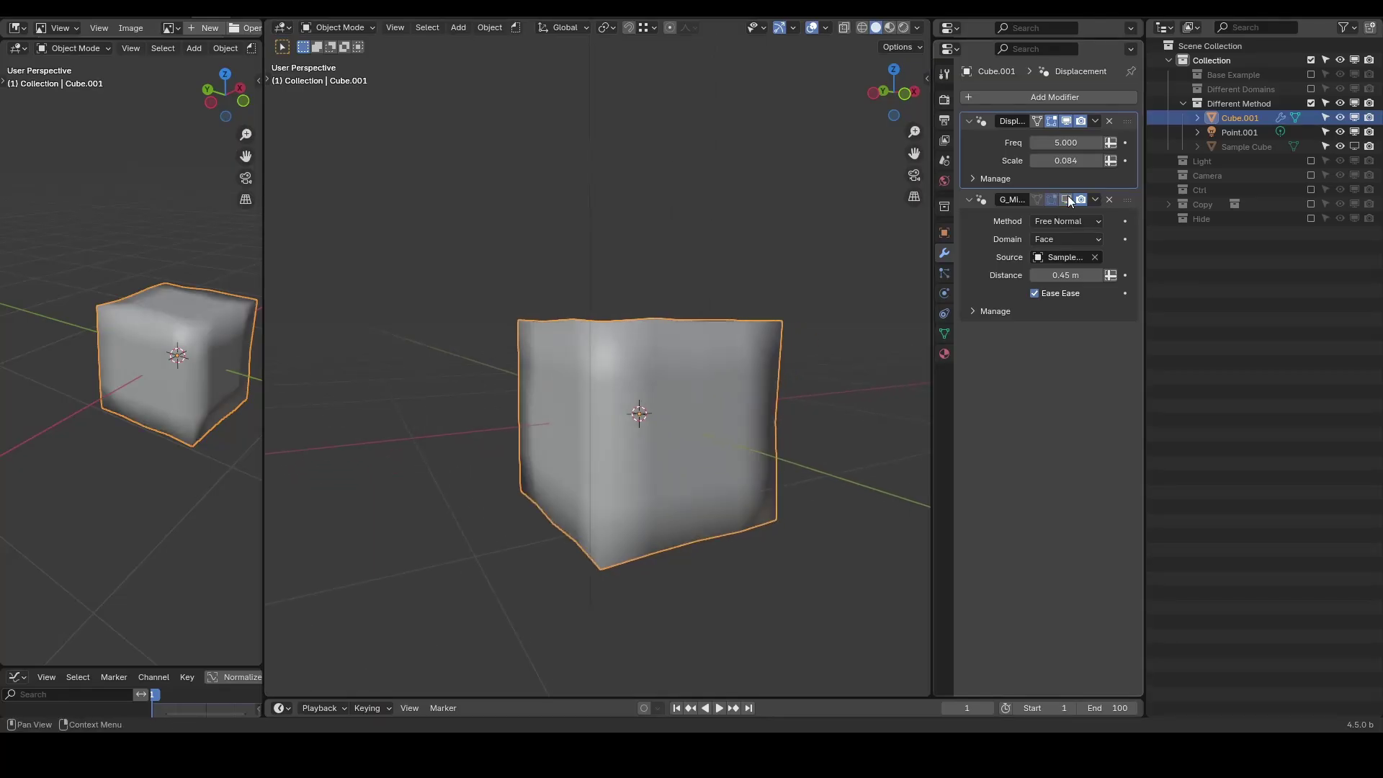
pyautogui.click(1067, 200)
pyautogui.click(1069, 202)
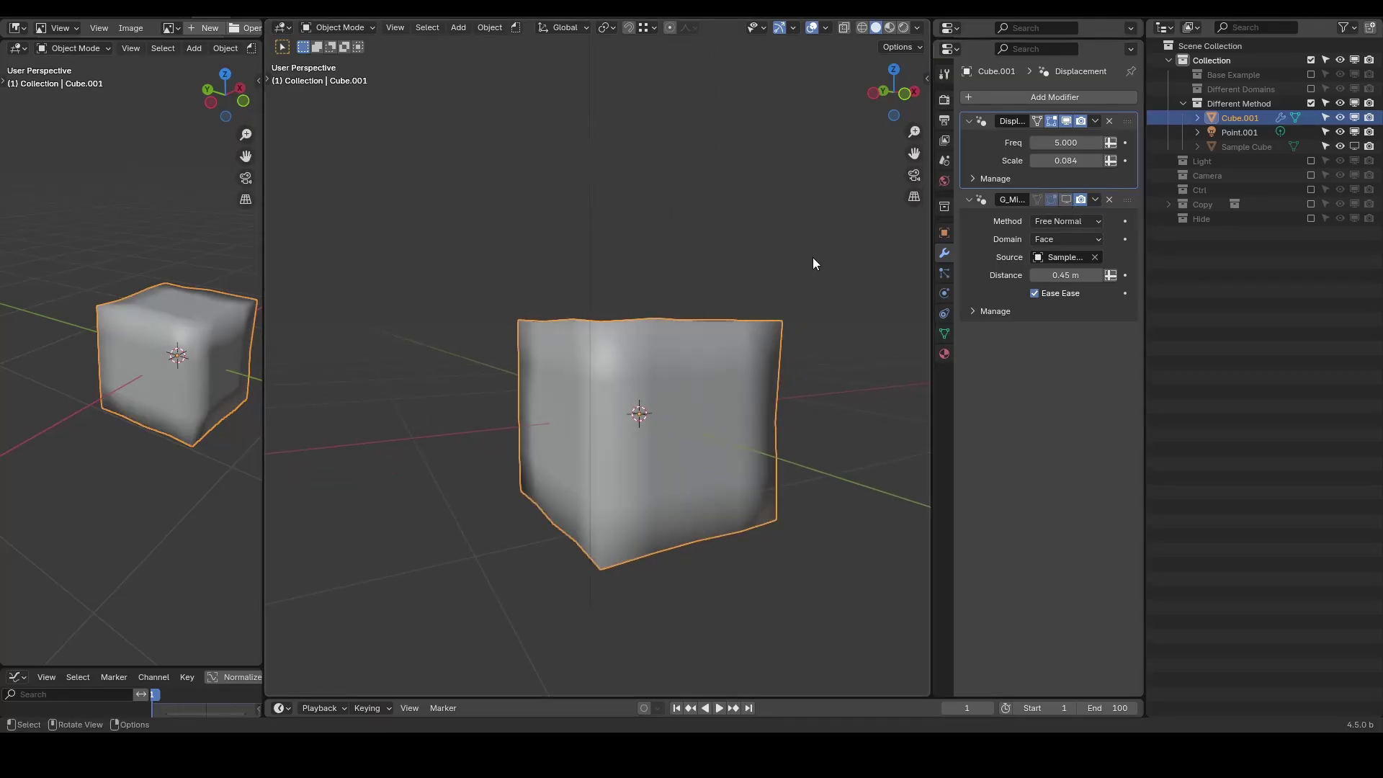
pyautogui.rightClick(798, 284)
# Flat-shade Cube.001, annotate it with arrows, re-enable G_Mix, and erase the arrows
pyautogui.click(797, 284)
pyautogui.press('d')
pyautogui.moveTo(756, 267)
pyautogui.mouseDown()
pyautogui.moveTo(694, 348)
pyautogui.moveTo(725, 351)
pyautogui.mouseUp()
pyautogui.moveTo(835, 405)
pyautogui.mouseDown()
pyautogui.moveTo(708, 405)
pyautogui.moveTo(745, 429)
pyautogui.mouseUp()
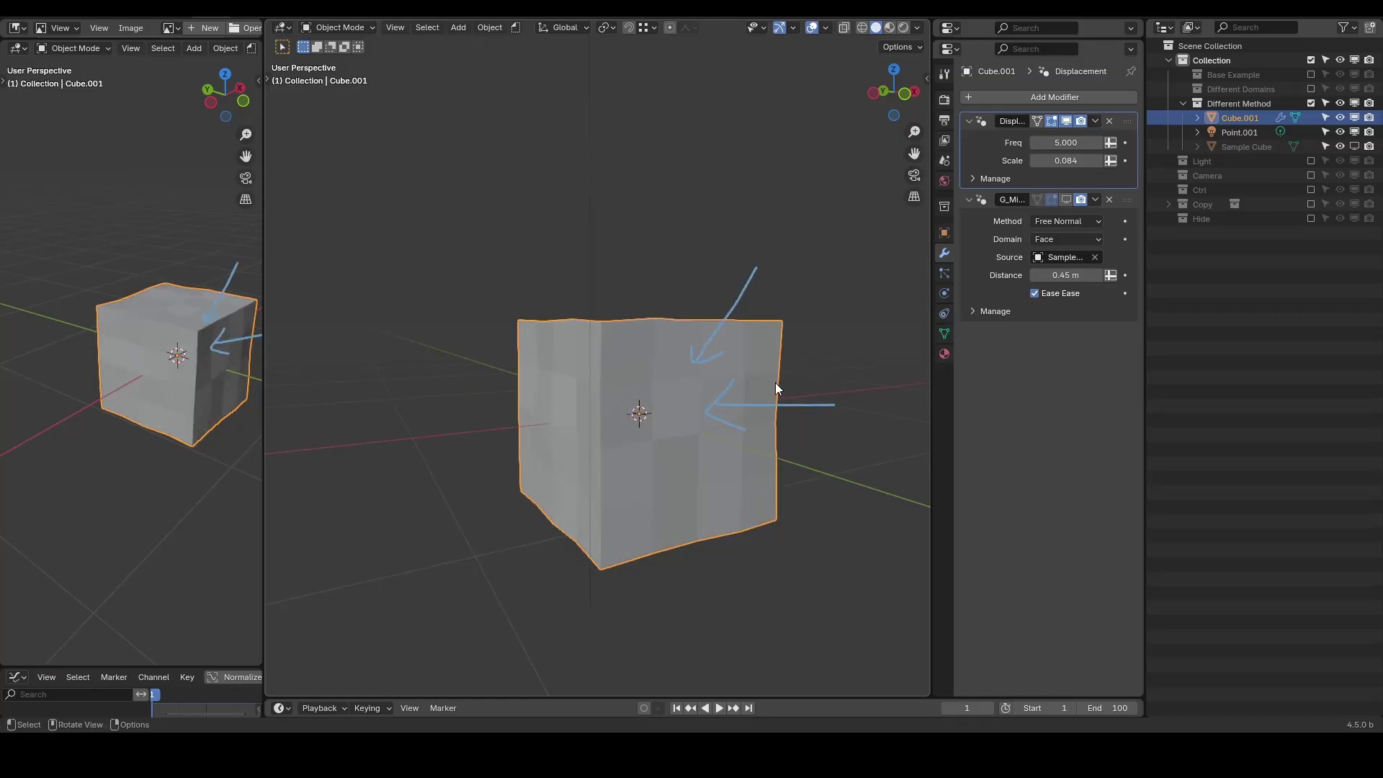
pyautogui.click(1065, 201)
pyautogui.moveTo(752, 273)
pyautogui.mouseDown(button='right')
pyautogui.moveTo(848, 346)
pyautogui.moveTo(724, 371)
pyautogui.mouseUp(button='right')
# Switch the viewport to rendered shading using the Cycles render engine
pyautogui.press('z')
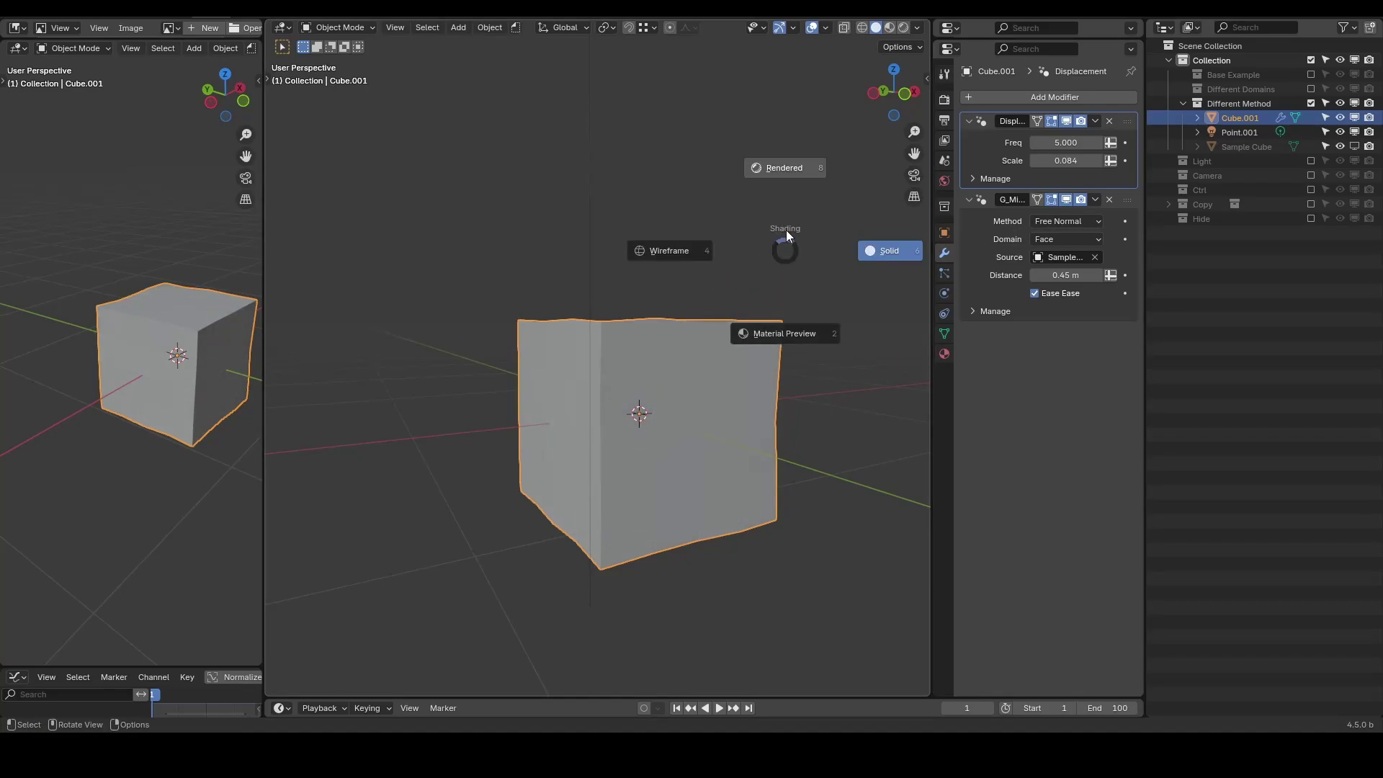
pyautogui.click(785, 182)
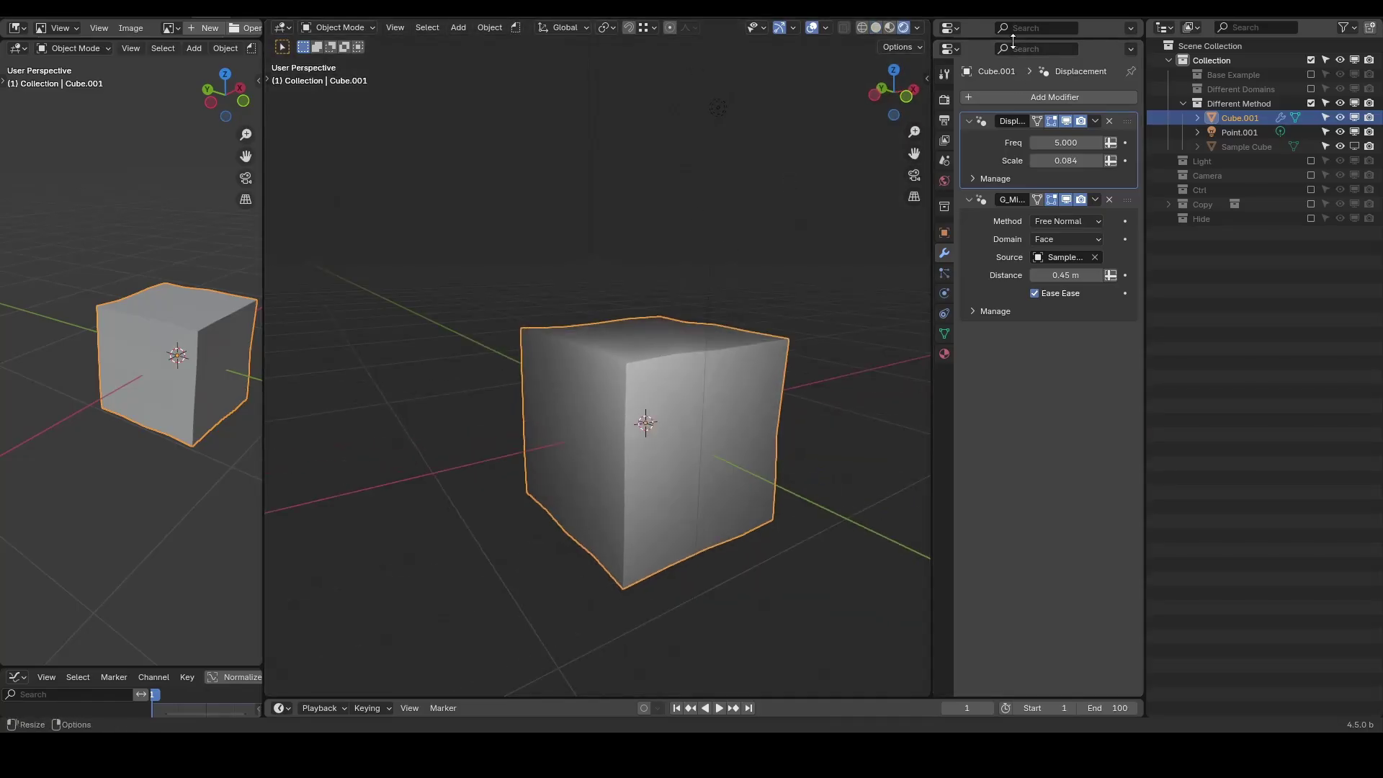
pyautogui.moveTo(1037, 38); pyautogui.dragTo(1037, 178)
pyautogui.click(1063, 76)
pyautogui.click(1068, 125)
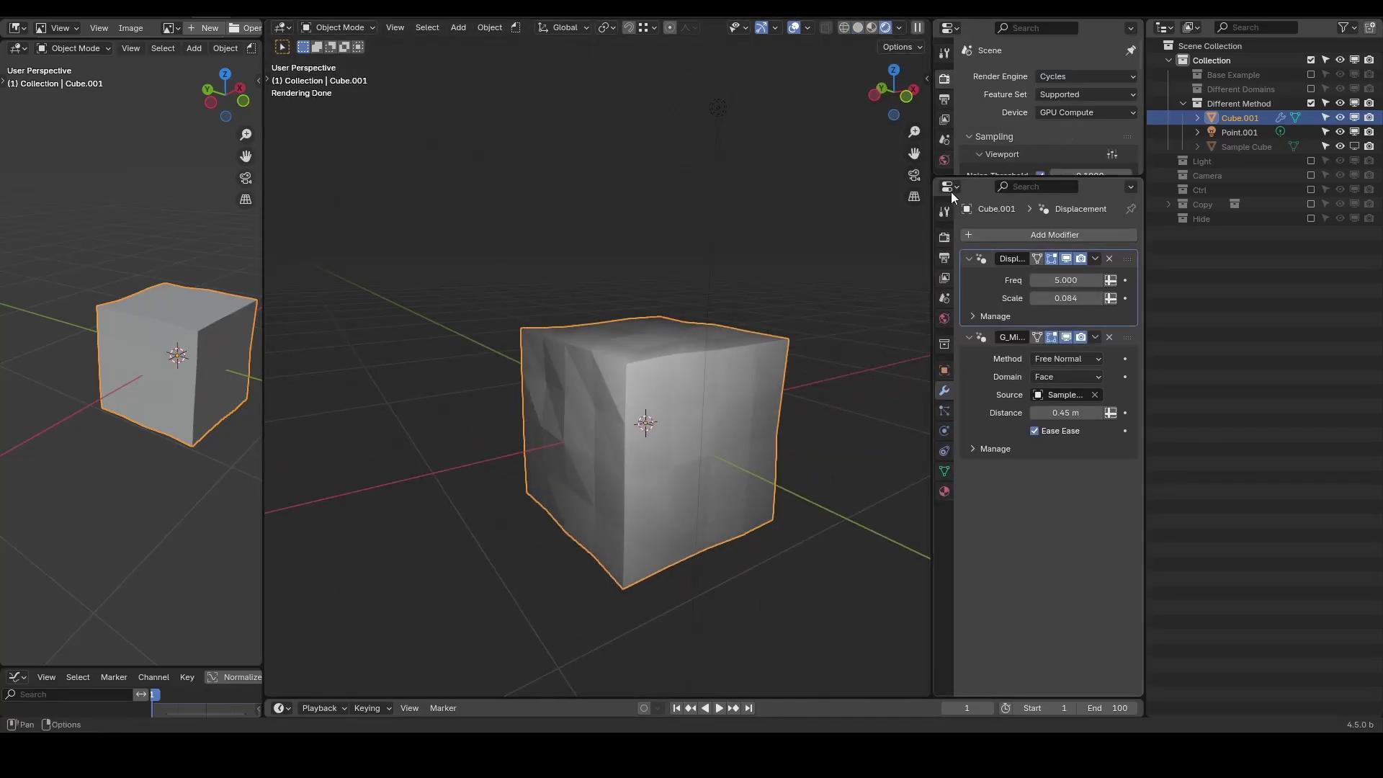
# Draw annotation arrows at the cube's faces while switching the engine to EEVEE and back to Cycles
pyautogui.moveTo(806, 275)
pyautogui.mouseDown()
pyautogui.moveTo(722, 365)
pyautogui.moveTo(757, 366)
pyautogui.mouseUp()
pyautogui.moveTo(817, 574)
pyautogui.mouseDown()
pyautogui.moveTo(720, 471)
pyautogui.moveTo(720, 489)
pyautogui.moveTo(771, 462)
pyautogui.mouseUp()
pyautogui.moveTo(470, 498)
pyautogui.mouseDown()
pyautogui.moveTo(580, 418)
pyautogui.moveTo(574, 452)
pyautogui.mouseUp()
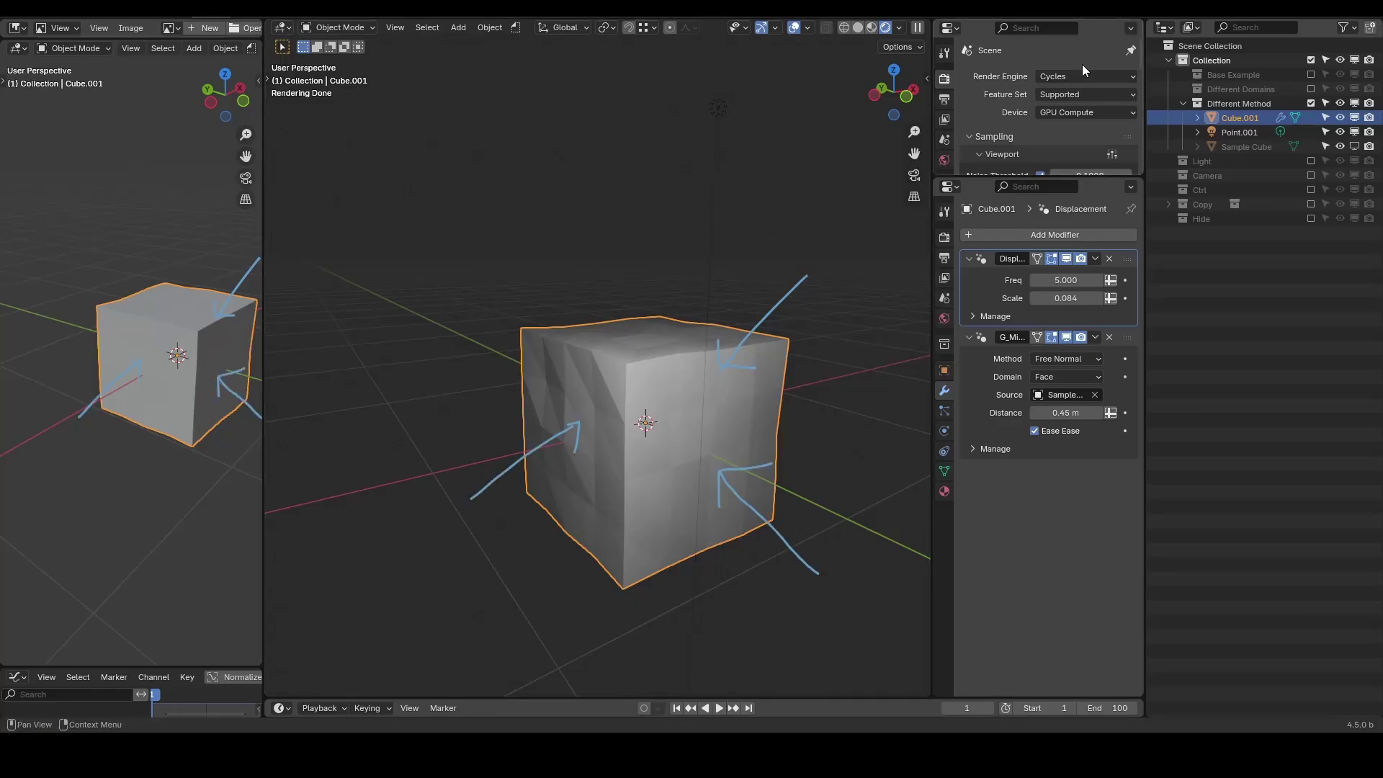
pyautogui.click(1086, 75)
pyautogui.click(1091, 87)
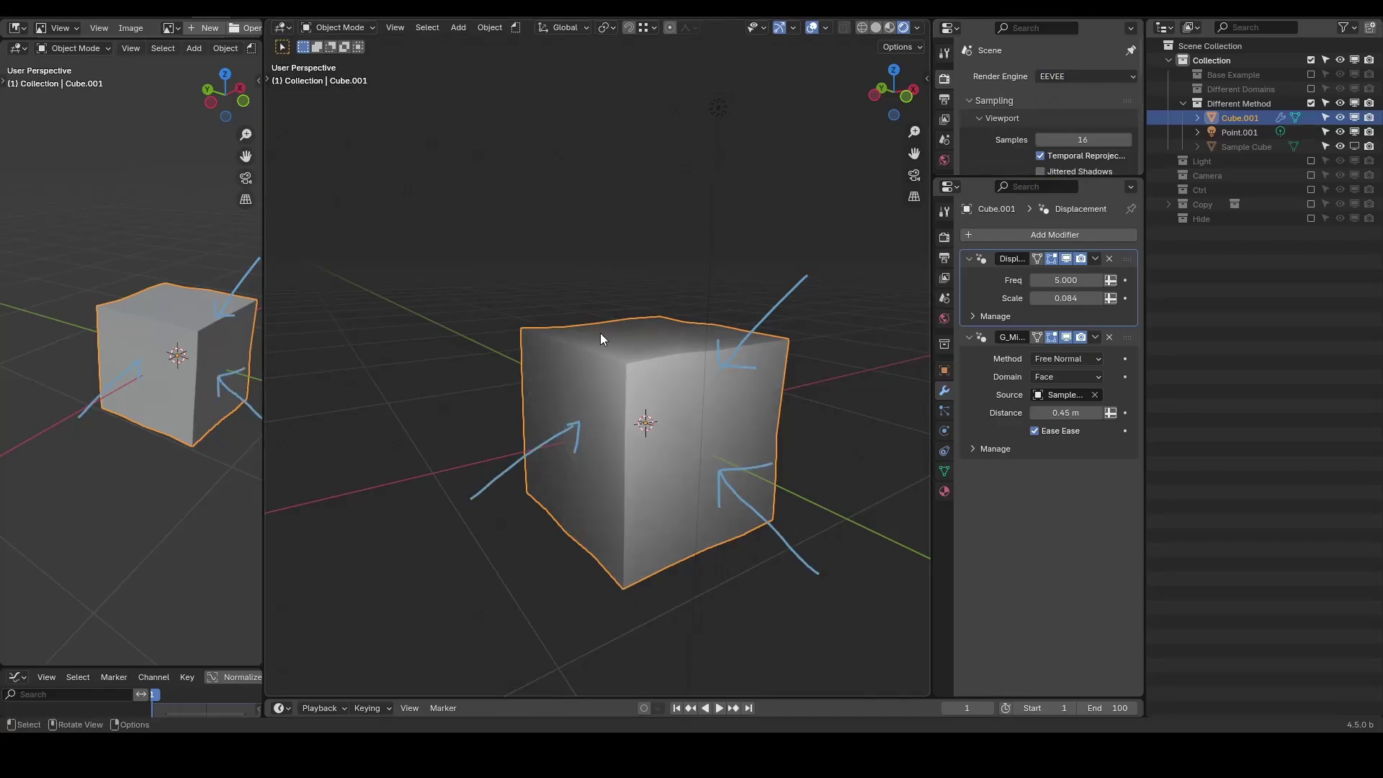
pyautogui.click(1048, 77)
pyautogui.click(1056, 125)
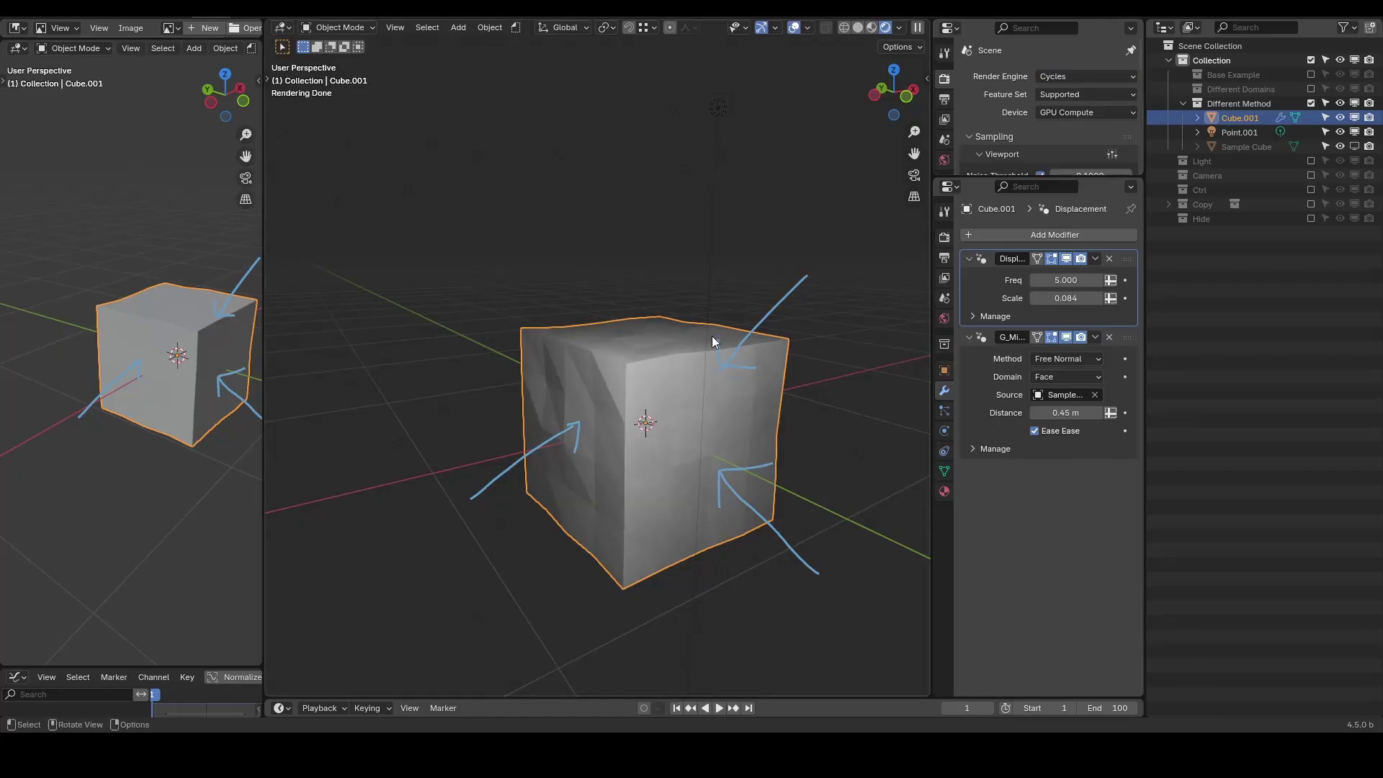
# Set the G_Mix method to Tangent Space, return to solid shading, and erase the annotations
pyautogui.click(1064, 357)
pyautogui.click(1070, 391)
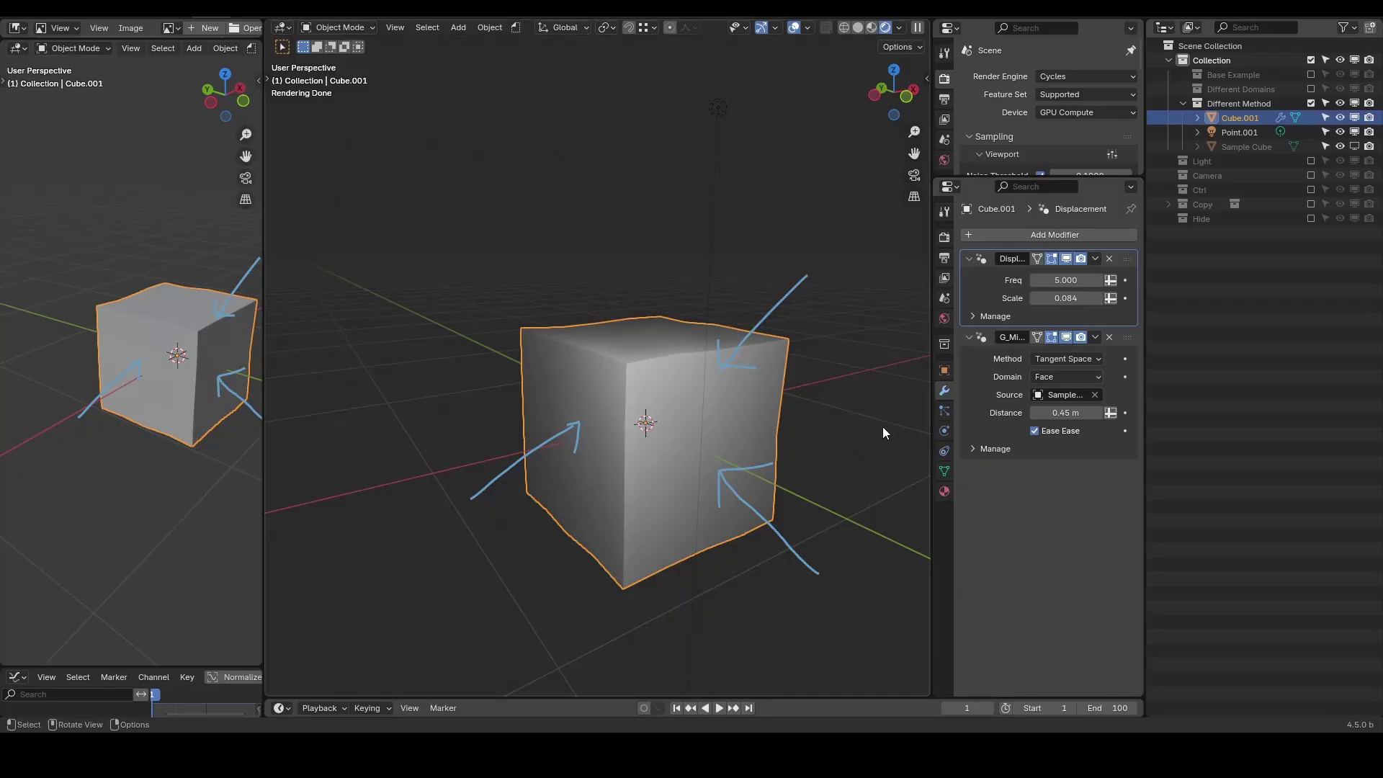
pyautogui.press('z')
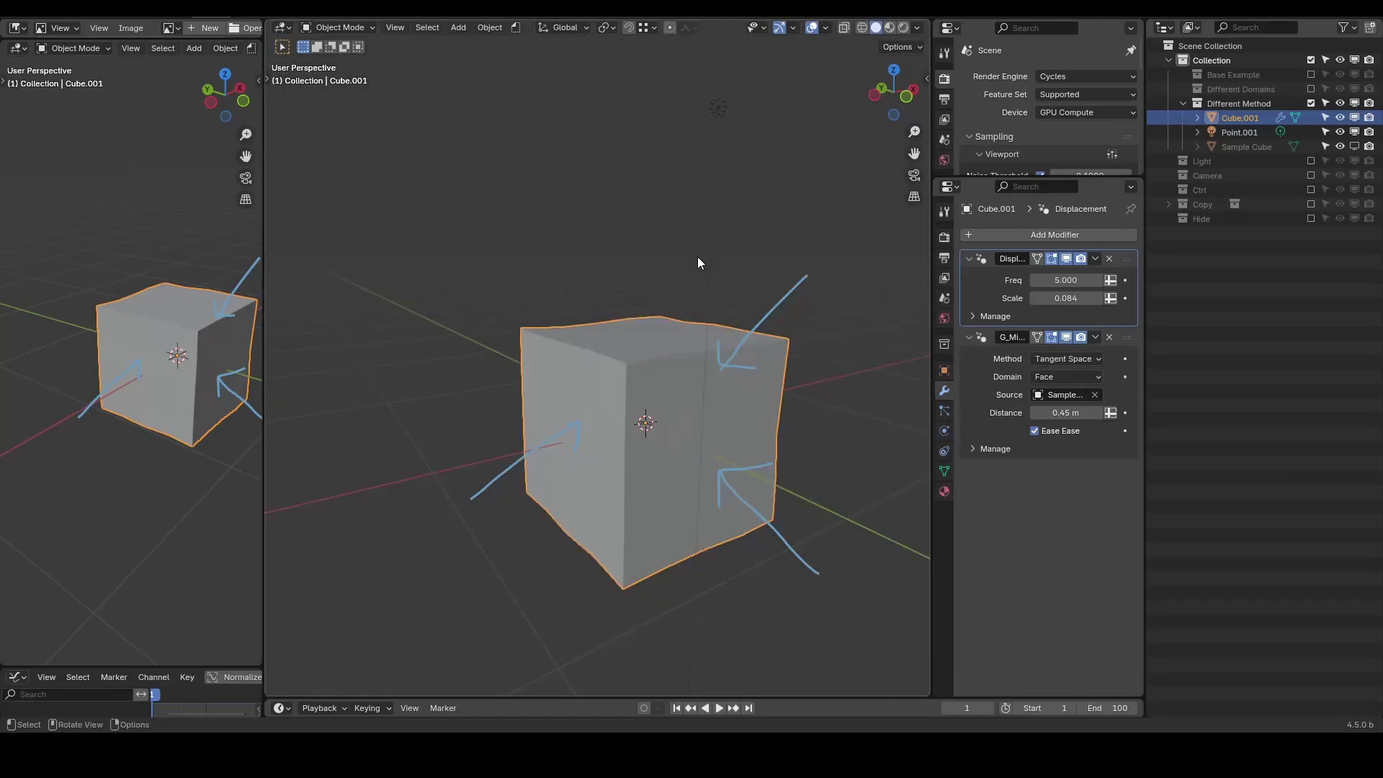
pyautogui.moveTo(855, 242)
pyautogui.mouseDown()
pyautogui.moveTo(592, 484)
pyautogui.moveTo(527, 465)
pyautogui.moveTo(449, 506)
pyautogui.moveTo(718, 570)
pyautogui.moveTo(768, 527)
pyautogui.moveTo(757, 442)
pyautogui.moveTo(833, 577)
pyautogui.mouseUp()
pyautogui.press('Escape')
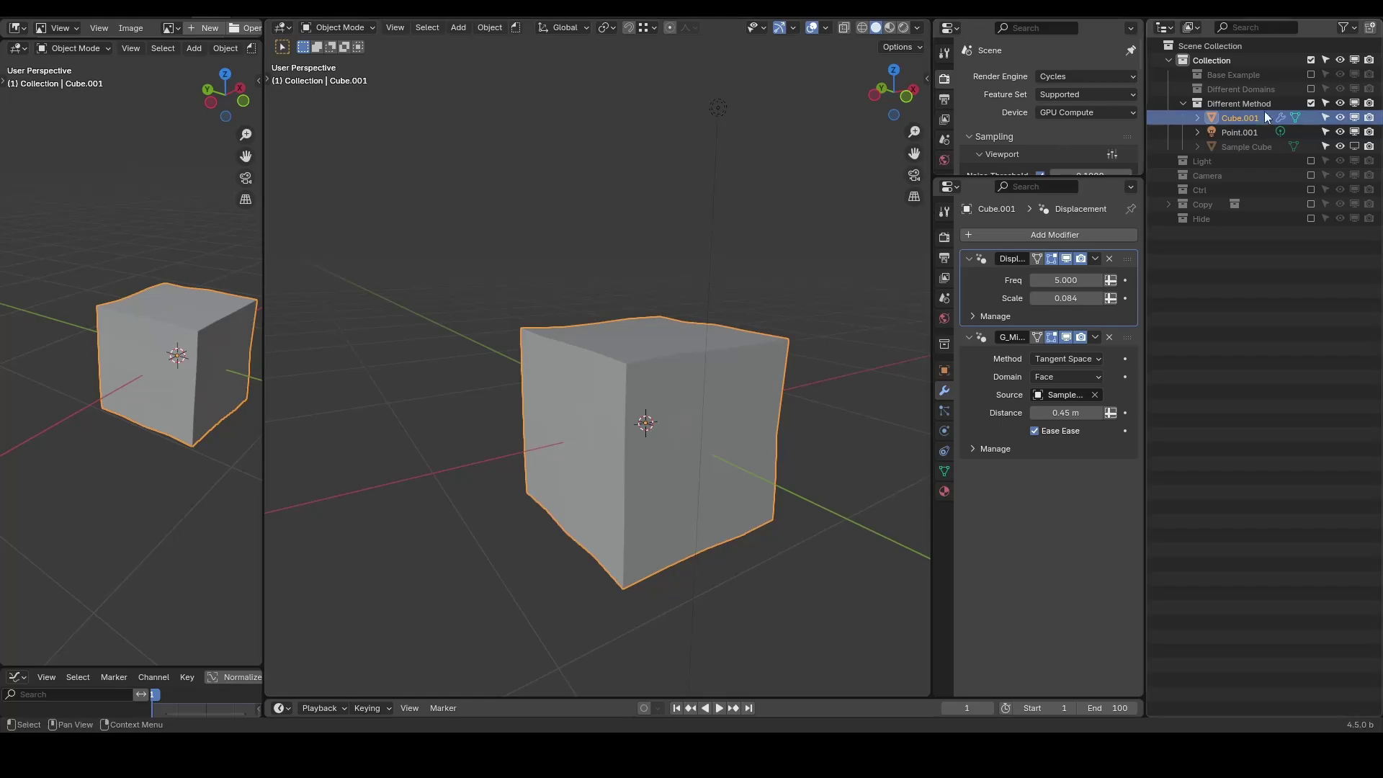
# Show the Base Example cup, then give Preset Workflow a new node tree in place of its modifier
pyautogui.click(1311, 103)
pyautogui.click(1311, 75)
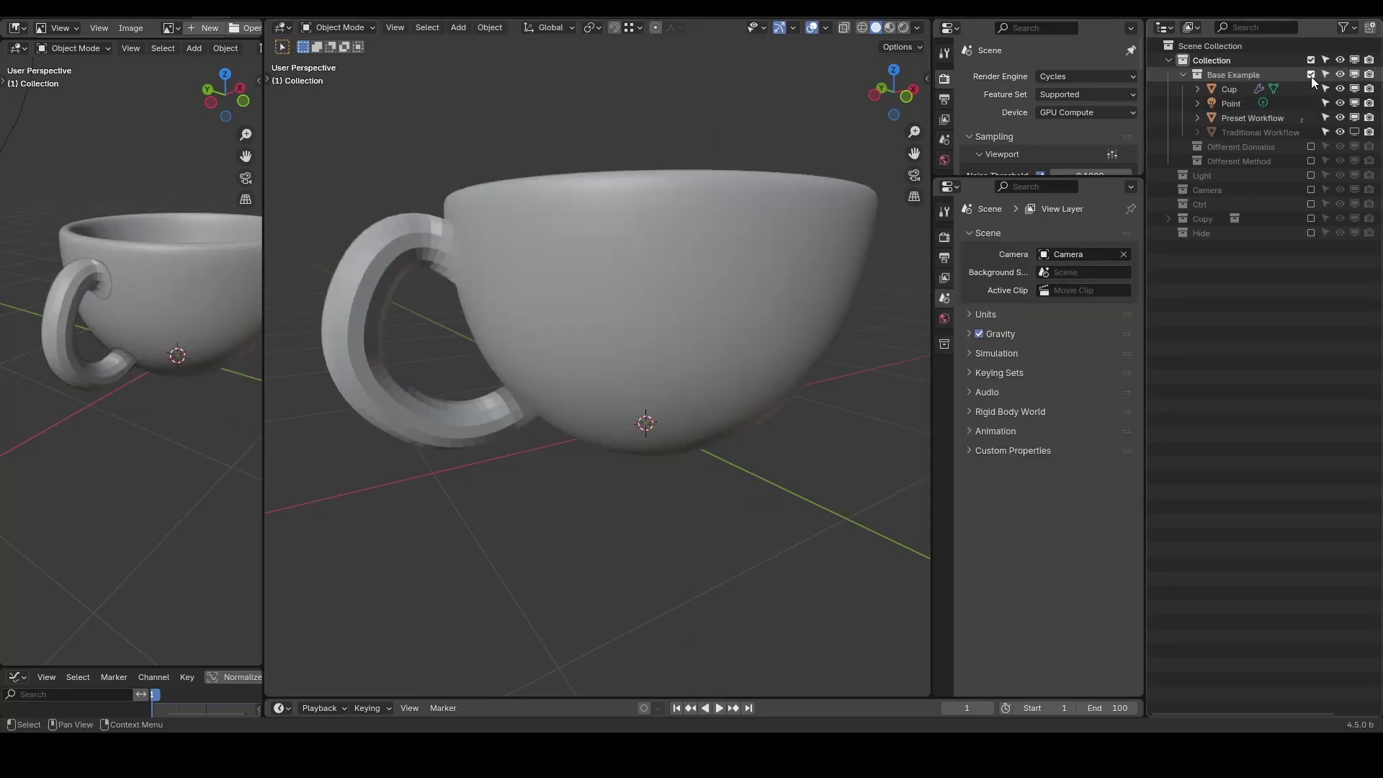
pyautogui.click(1250, 117)
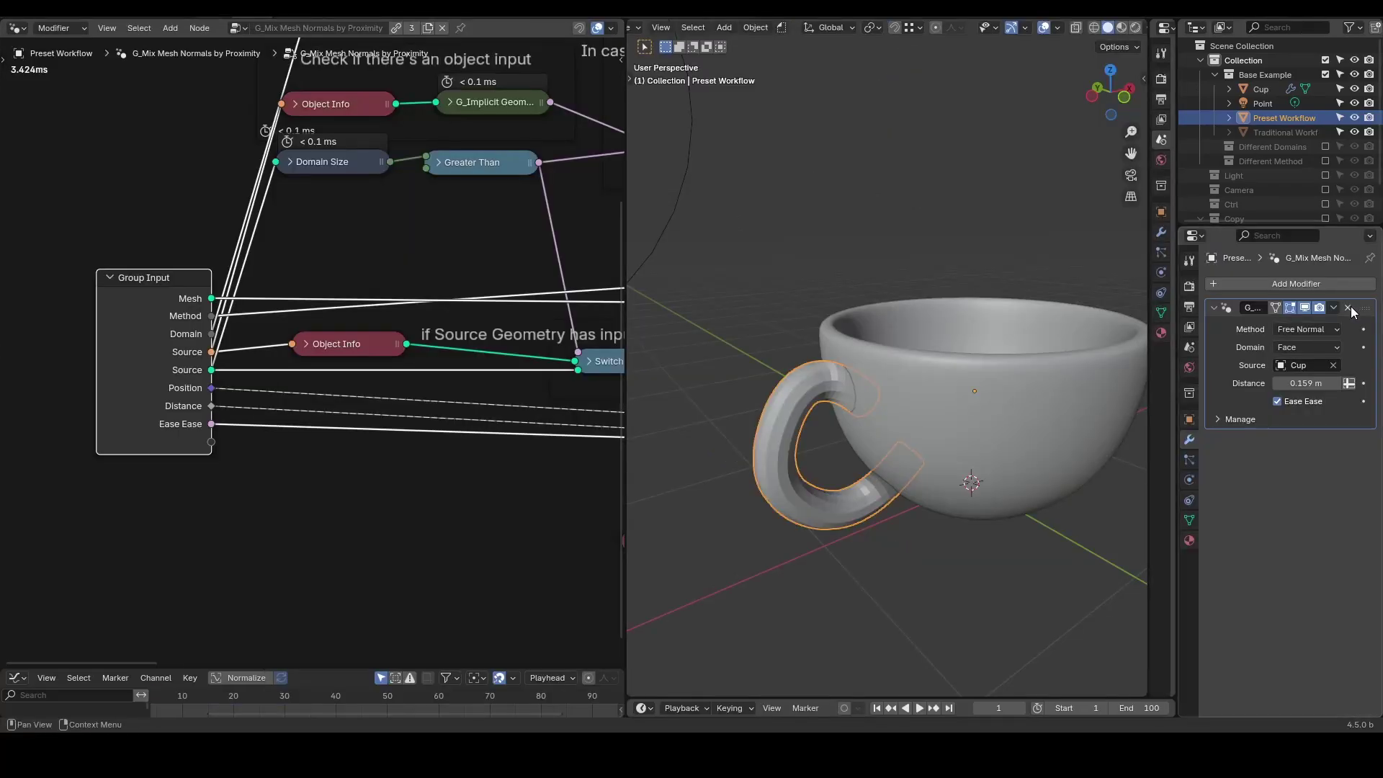
pyautogui.click(1347, 307)
pyautogui.click(296, 29)
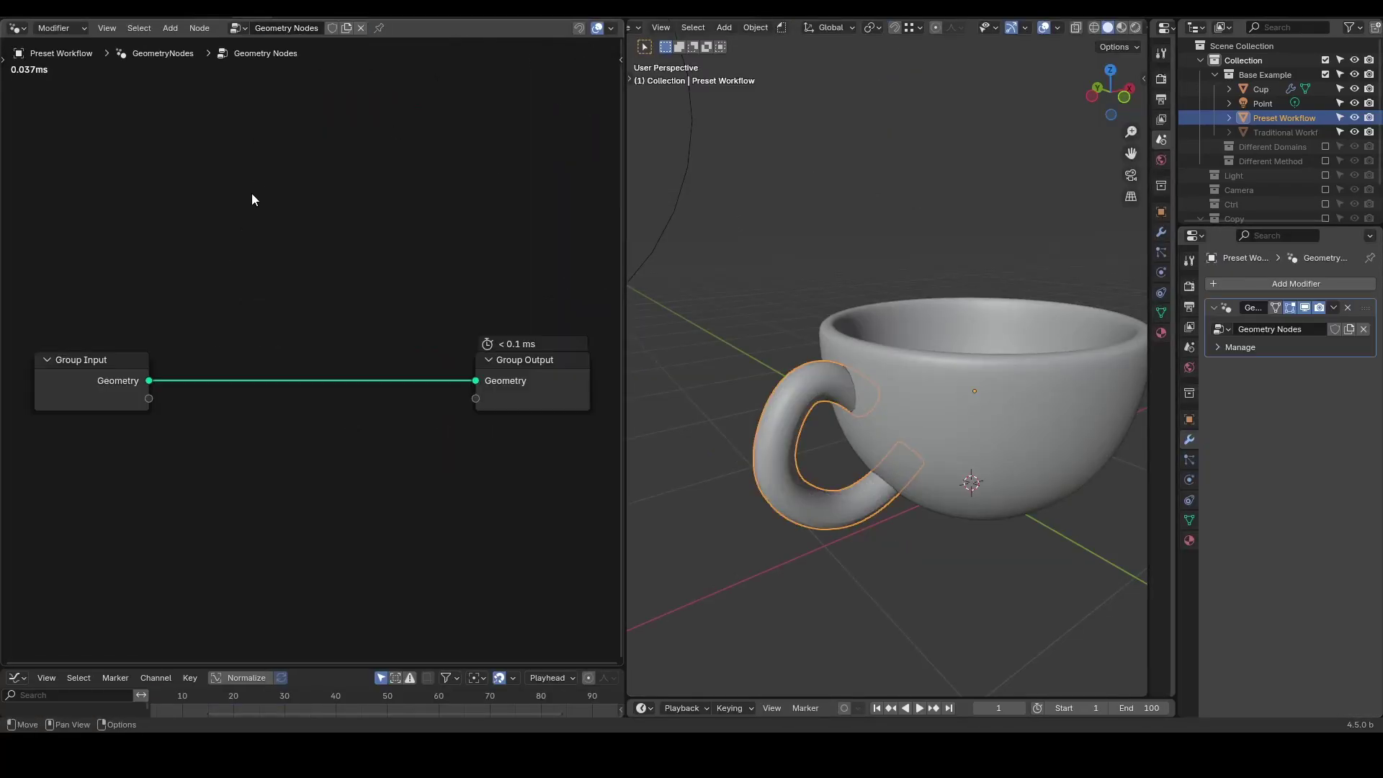
# Add a Set Mesh Normal node between input and output, set to Free mode
pyautogui.hotkey('shift', 'a')
pyautogui.write('set mesh normal')
pyautogui.press('Return')
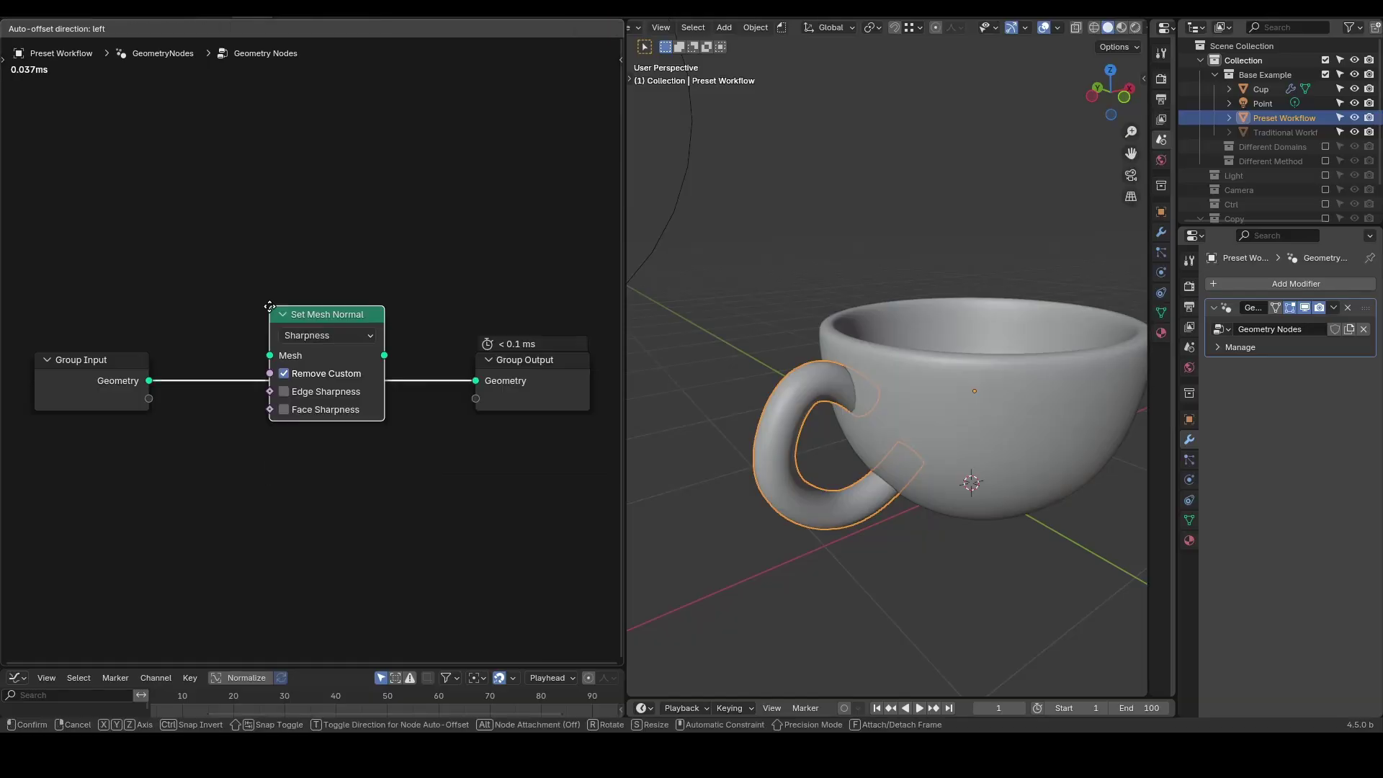
pyautogui.click(319, 324)
pyautogui.click(375, 353)
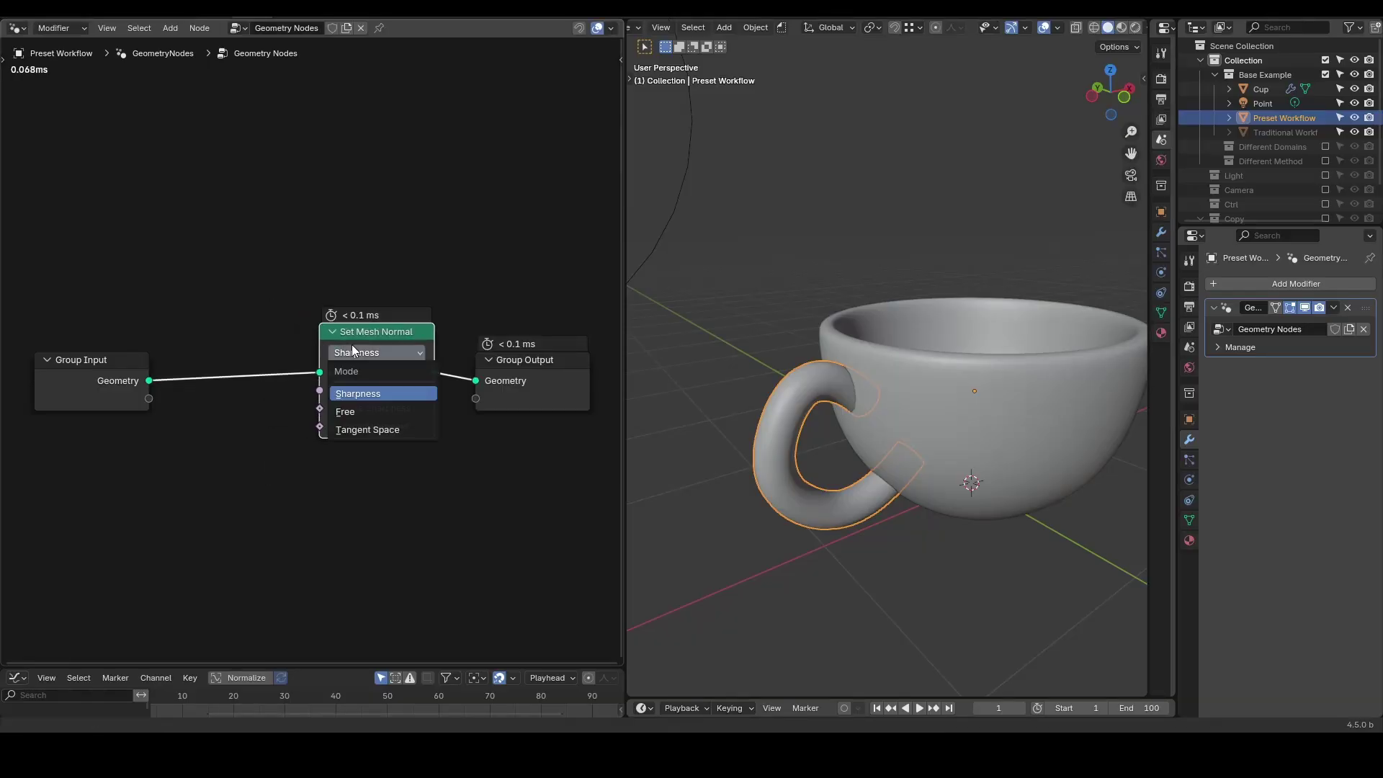
pyautogui.click(345, 417)
pyautogui.moveTo(206, 470); pyautogui.dragTo(374, 327, button='middle')
# Add a vector Mix node and a Normal node to its left
pyautogui.hotkey('shift', 'a')
pyautogui.write('mix ve')
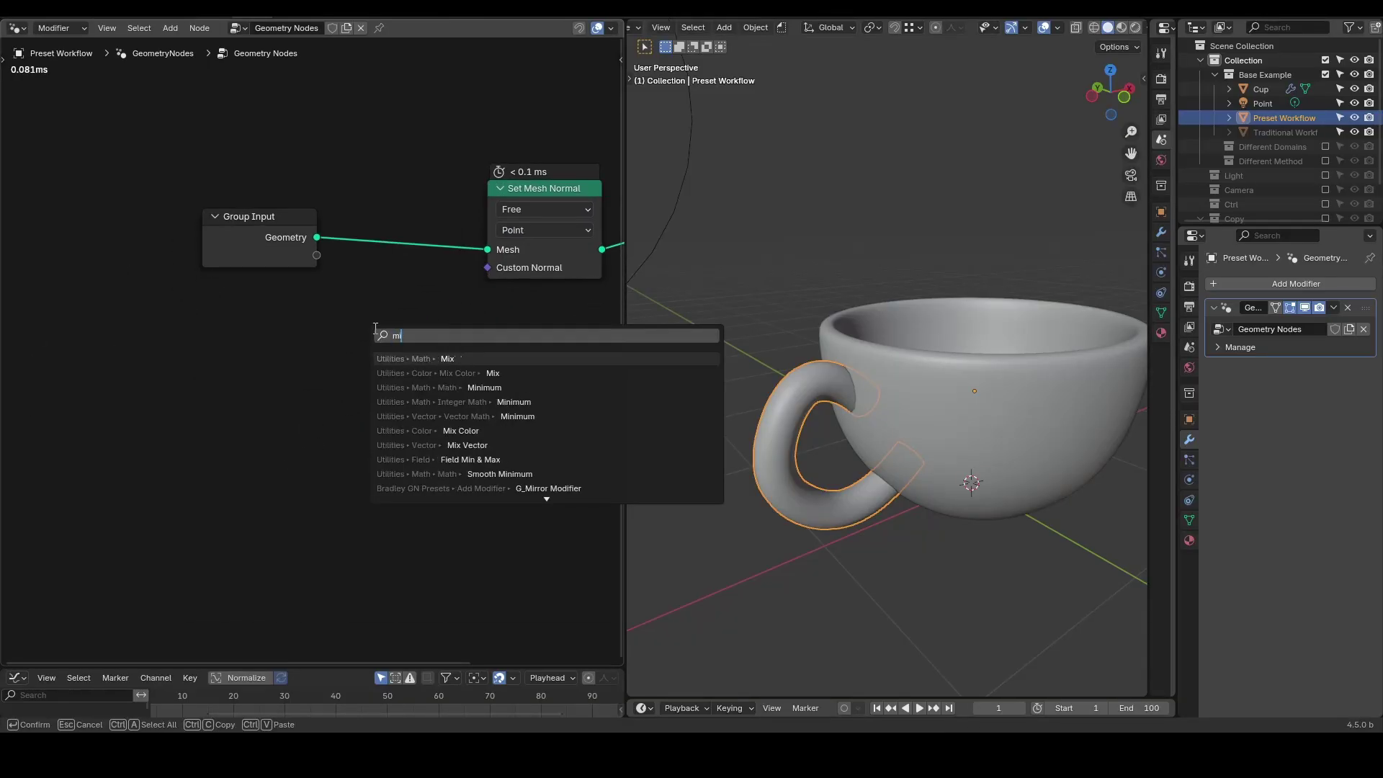
pyautogui.press('Return')
pyautogui.click(375, 328)
pyautogui.hotkey('shift', 'a')
pyautogui.write('normal')
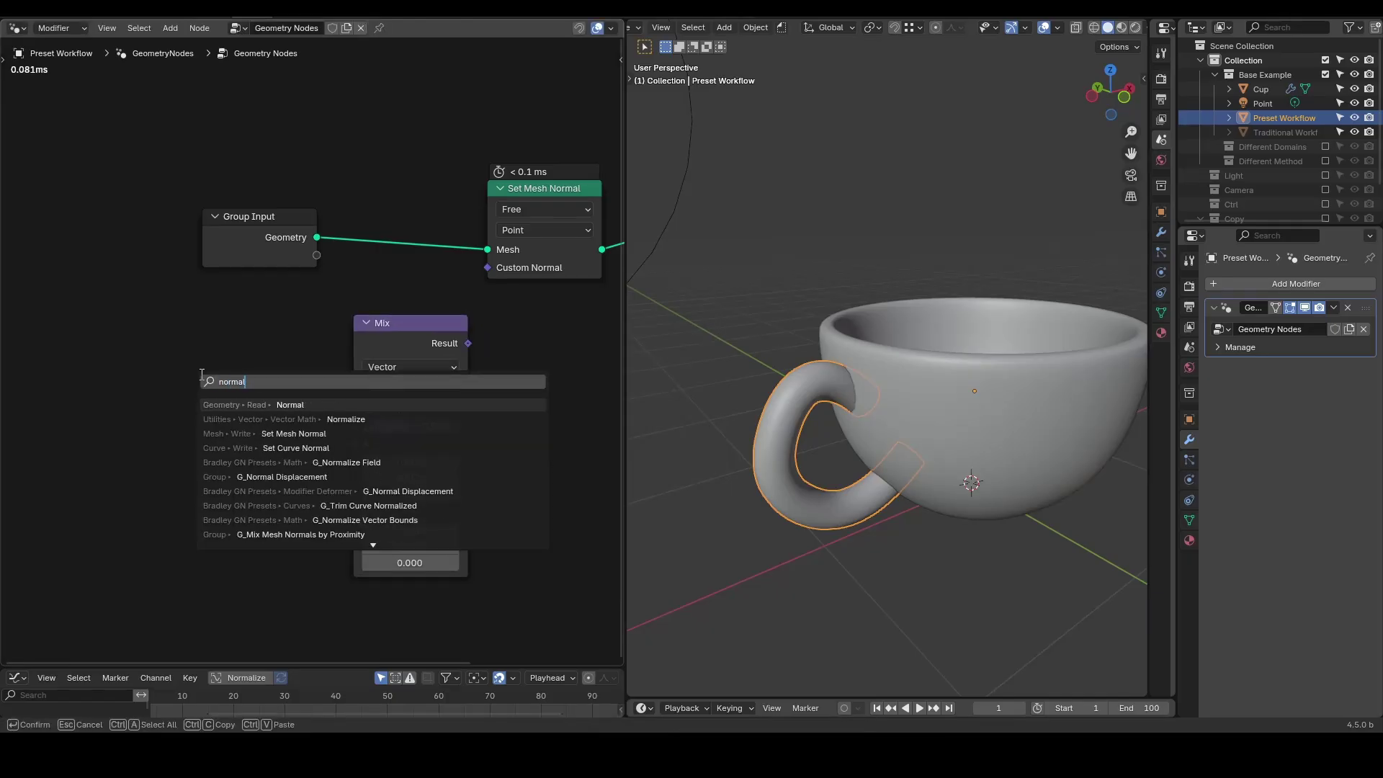
pyautogui.press('Return')
pyautogui.scroll(-2, 261, 344)
pyautogui.click(153, 347)
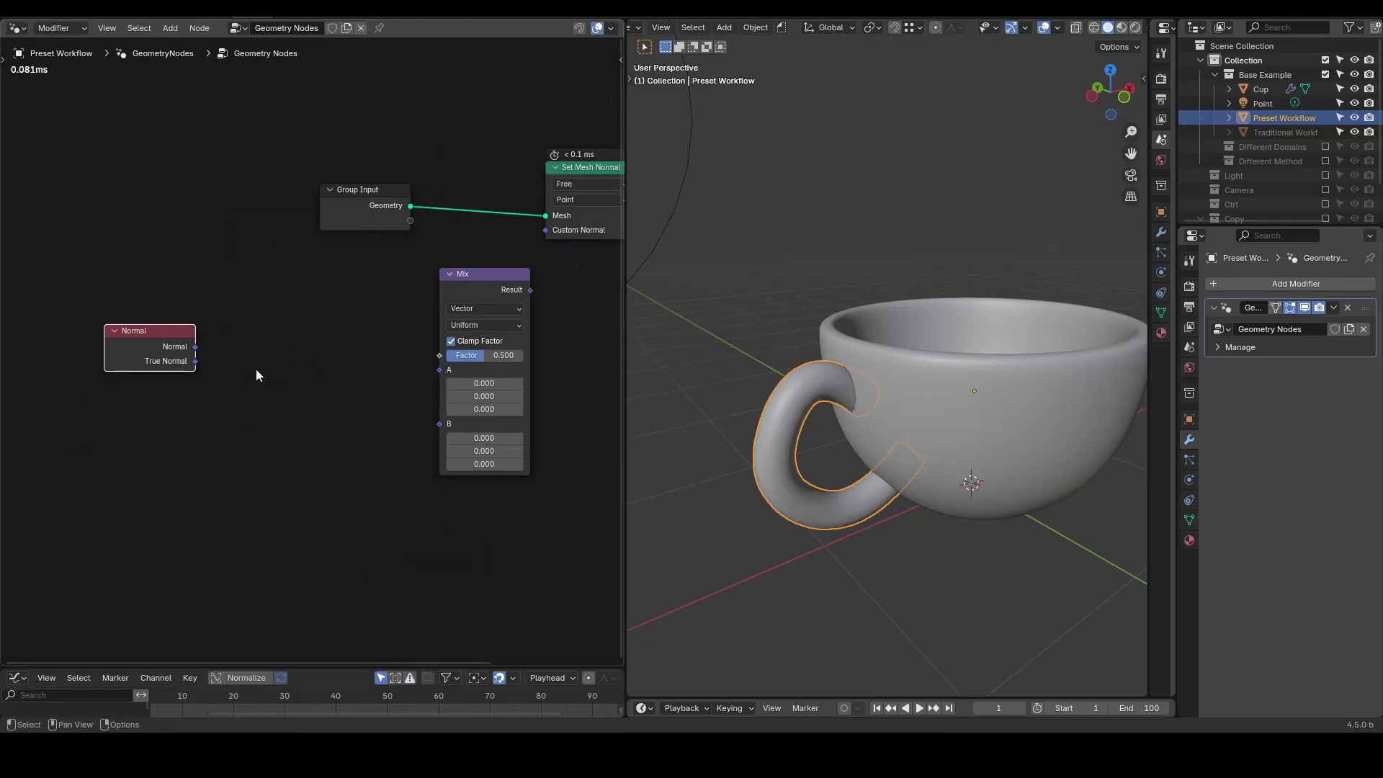
# Add a Sample Nearest Surface node and a Geometry Proximity node
pyautogui.hotkey('shift', 'a')
pyautogui.write('sample near')
pyautogui.press('Return')
pyautogui.click(225, 374)
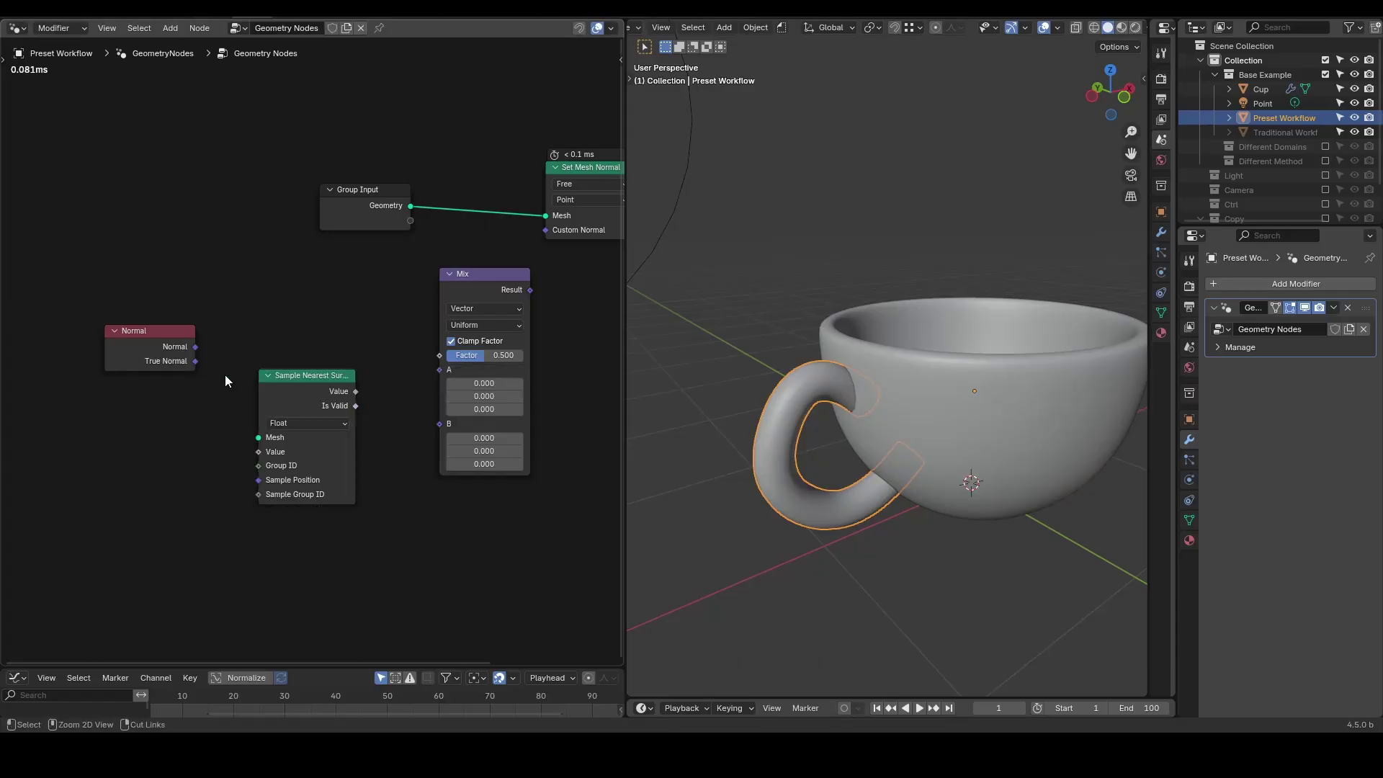
pyautogui.hotkey('shift', 'a')
pyautogui.write('geometry prox')
pyautogui.press('Return')
pyautogui.click(79, 429)
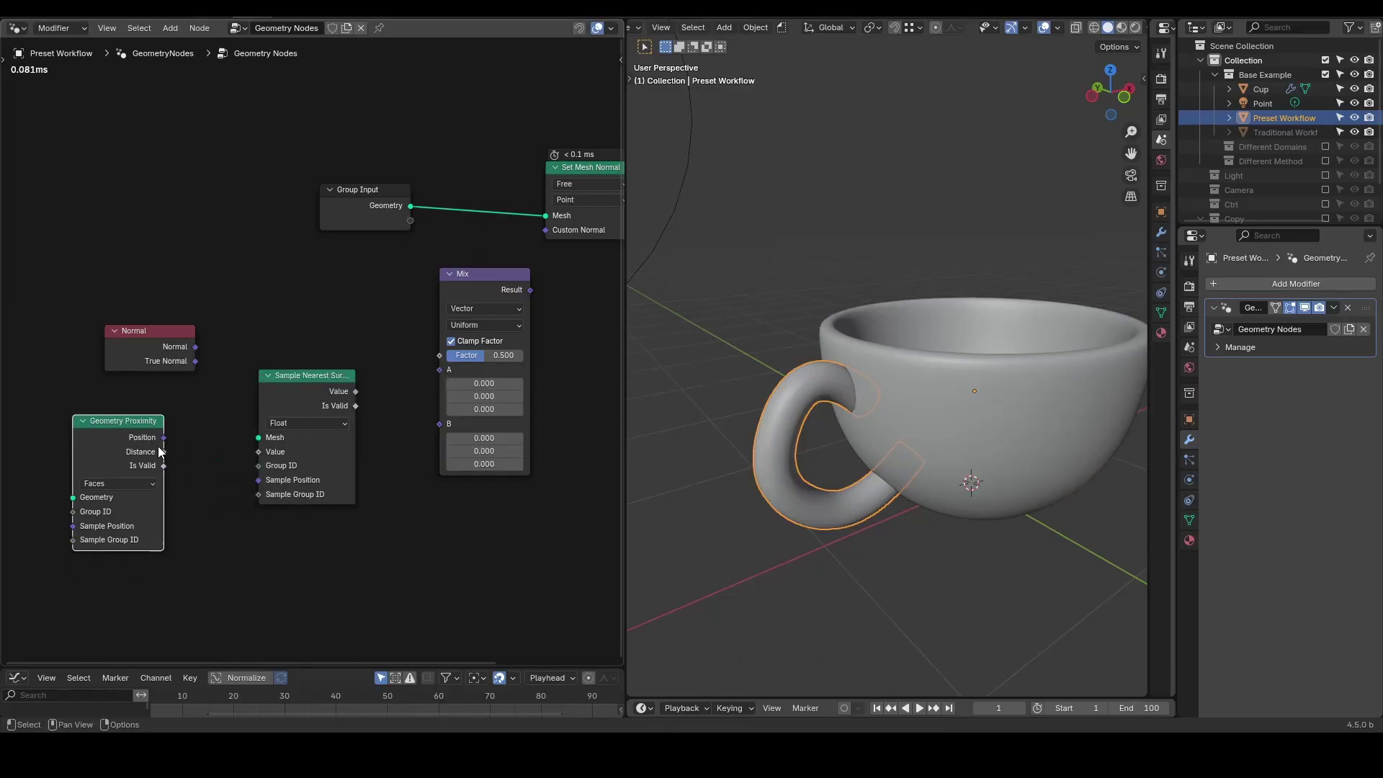
# Link proximity Distance to Mix Factor, Normal into the Vector sample and Mix A, sample to B, Mix to Custom Normal
pyautogui.moveTo(164, 451); pyautogui.dragTo(438, 355)
pyautogui.moveTo(195, 346); pyautogui.dragTo(258, 452)
pyautogui.click(297, 422)
pyautogui.click(302, 465)
pyautogui.moveTo(195, 346); pyautogui.dragTo(439, 369)
pyautogui.moveTo(356, 391); pyautogui.dragTo(439, 383)
pyautogui.moveTo(529, 290); pyautogui.dragTo(546, 230)
pyautogui.moveTo(130, 478); pyautogui.dragTo(278, 429, button='middle')
# Add an Object Info node feeding Geometry Proximity and the sample's Mesh input
pyautogui.moveTo(221, 449); pyautogui.dragTo(135, 376)
pyautogui.write('object info')
pyautogui.press('Return')
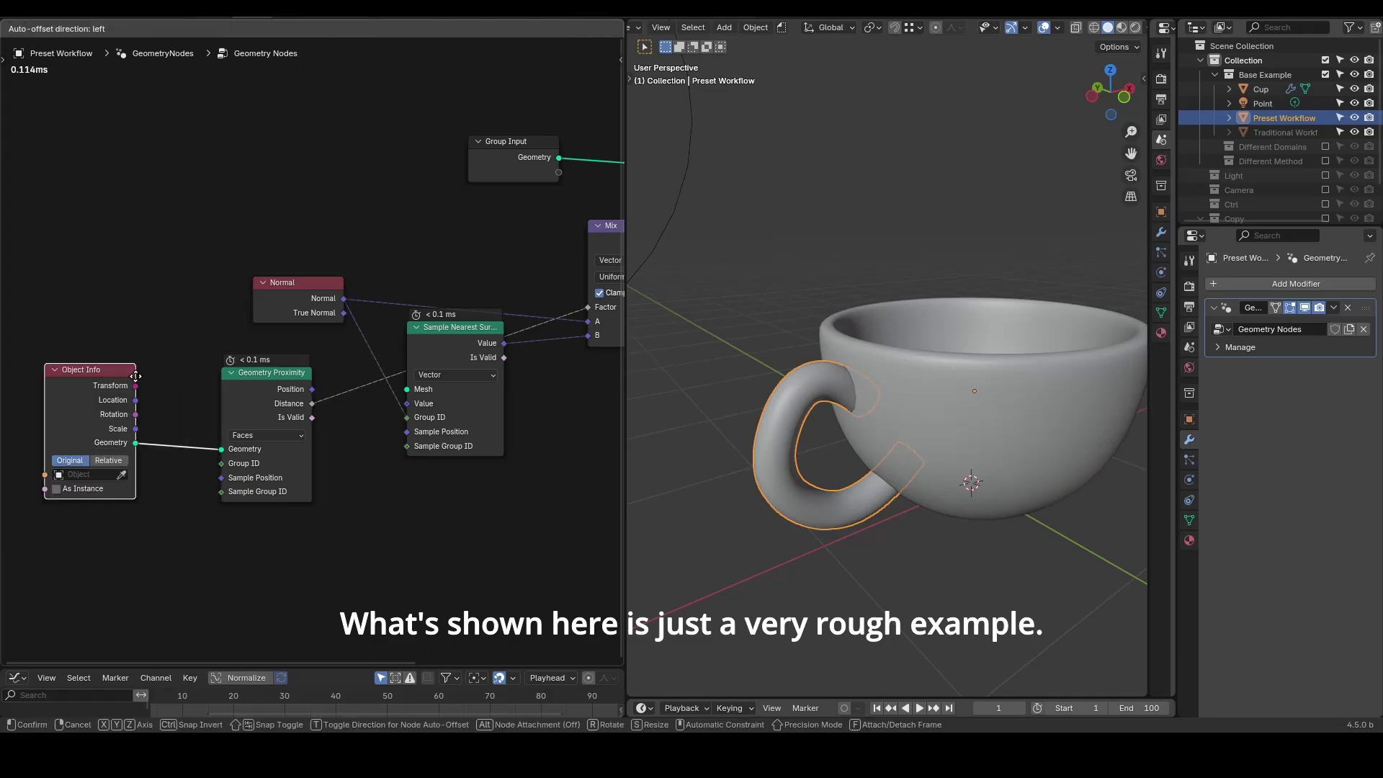
pyautogui.moveTo(135, 442); pyautogui.dragTo(407, 388)
pyautogui.scroll(-1, 443, 533)
pyautogui.moveTo(442, 533); pyautogui.dragTo(336, 543, button='middle')
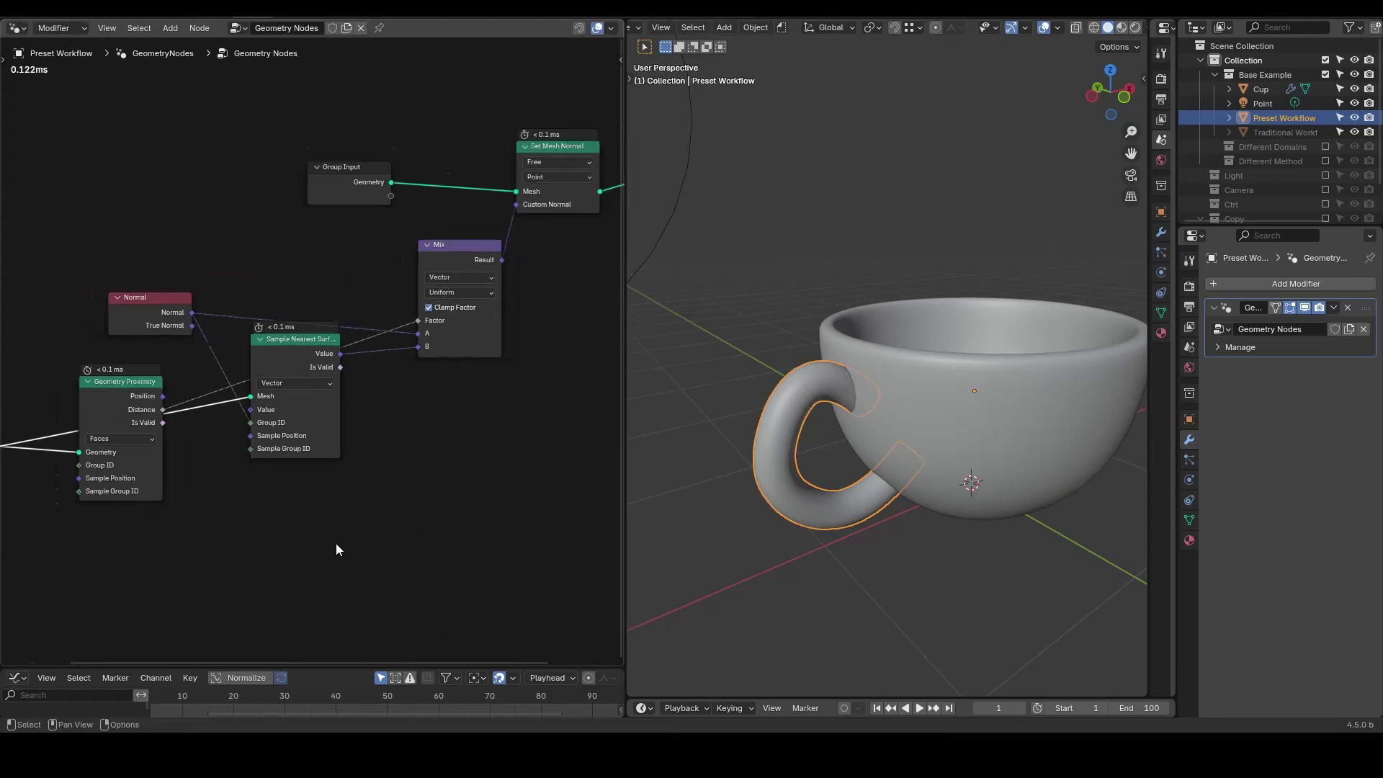